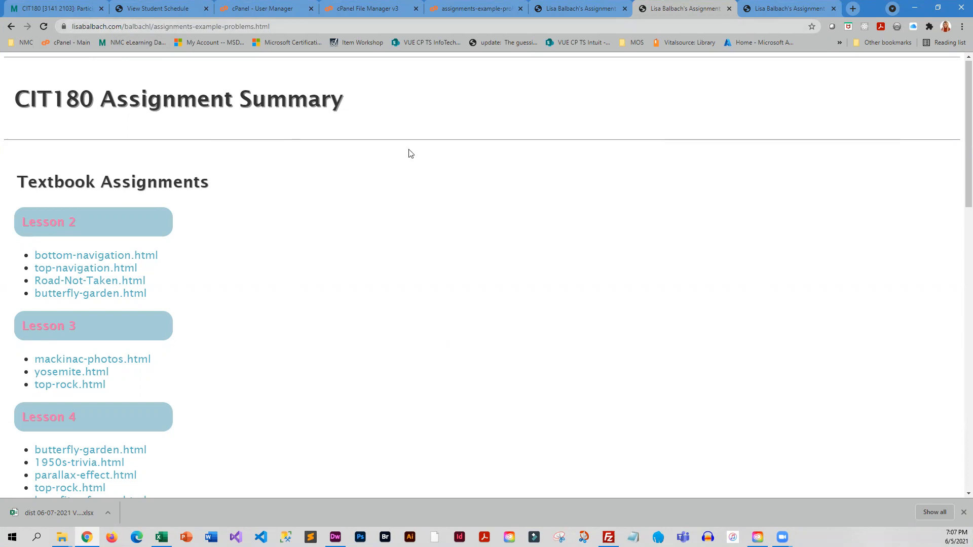
Compare the local copy with the live page, then view the live page's HTML source
{"action": "left_click", "coordinate": [791, 9]}
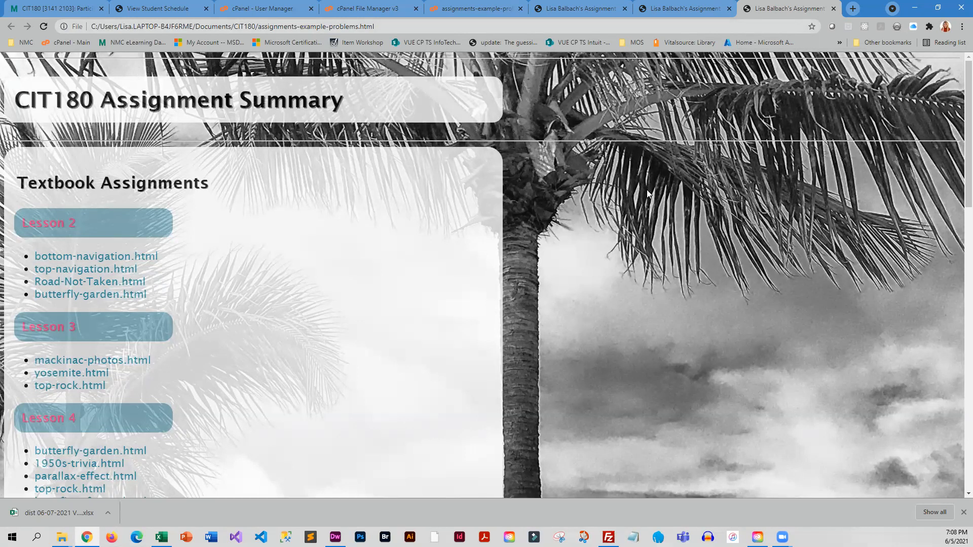
{"action": "left_click", "coordinate": [691, 10]}
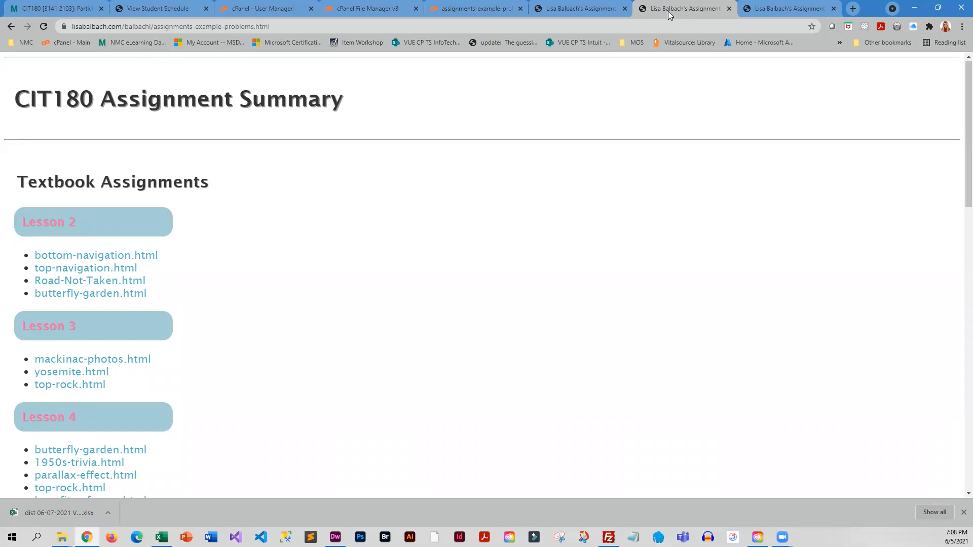
{"action": "right_click", "coordinate": [530, 93]}
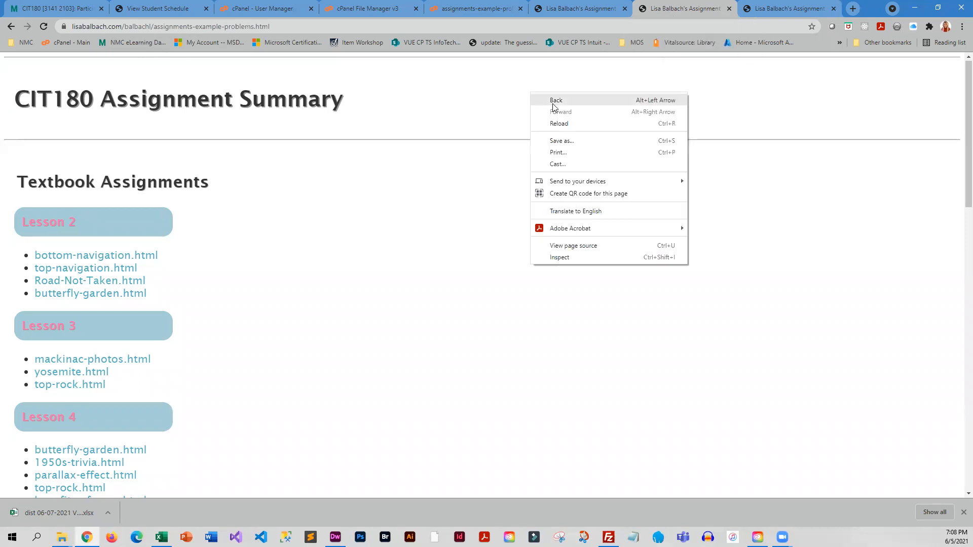
{"action": "left_click", "coordinate": [609, 245]}
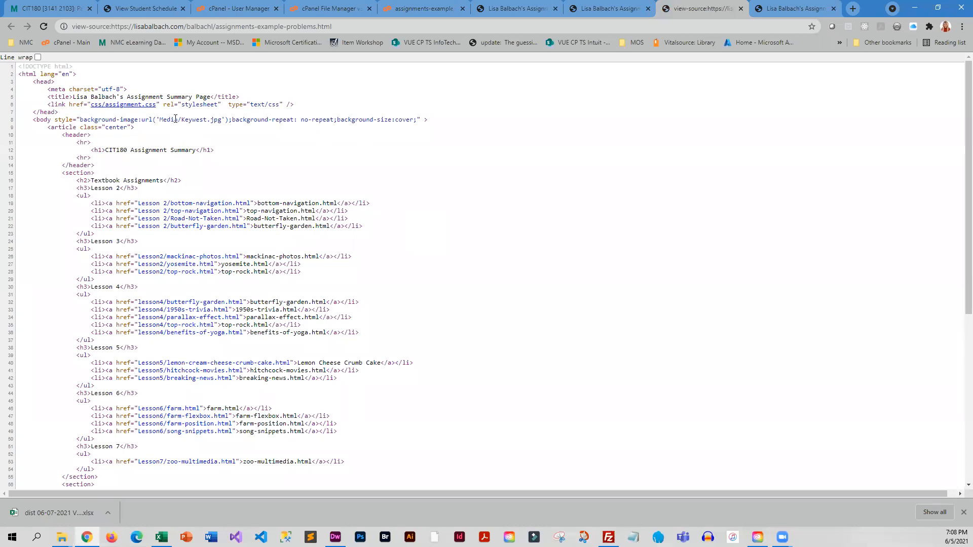
Highlight the Media/Keywest.jpg background path in the source, then go to the cPanel File Manager
{"action": "left_click_drag", "start_coordinate": [179, 119], "coordinate": [225, 119]}
{"action": "left_click", "coordinate": [189, 132]}
{"action": "left_click", "coordinate": [318, 8]}
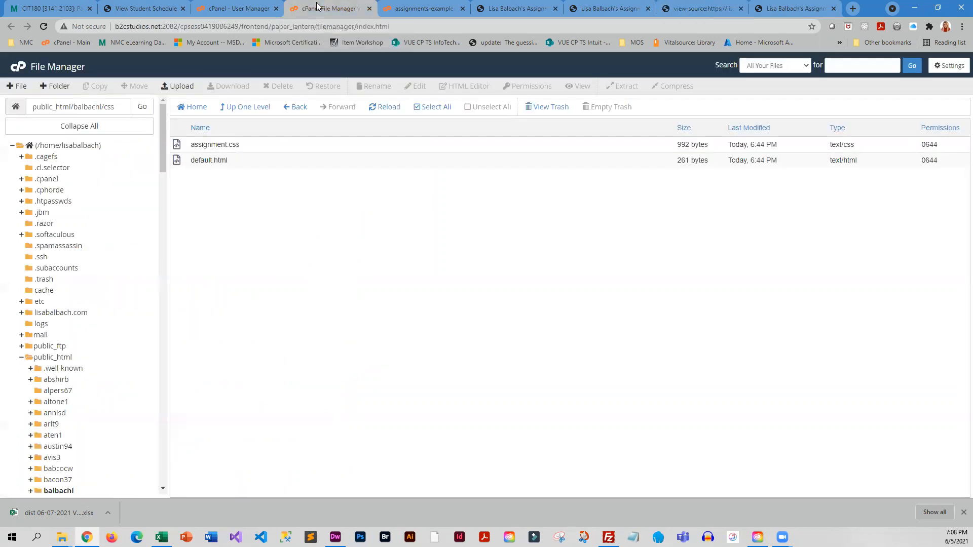
Go up to the balbachl folder, check the image names in the media folder, then revisit the live page
{"action": "left_click", "coordinate": [242, 106]}
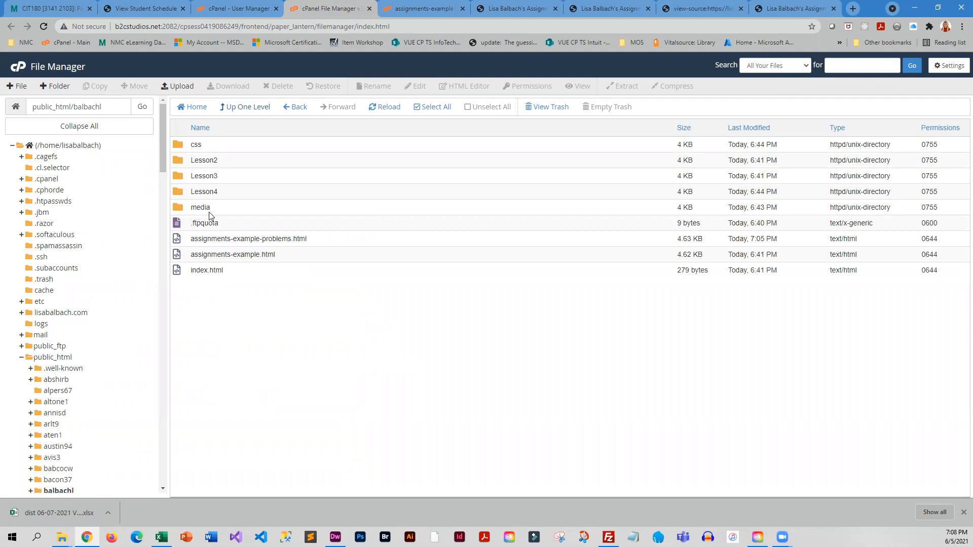
{"action": "double_click", "coordinate": [178, 209]}
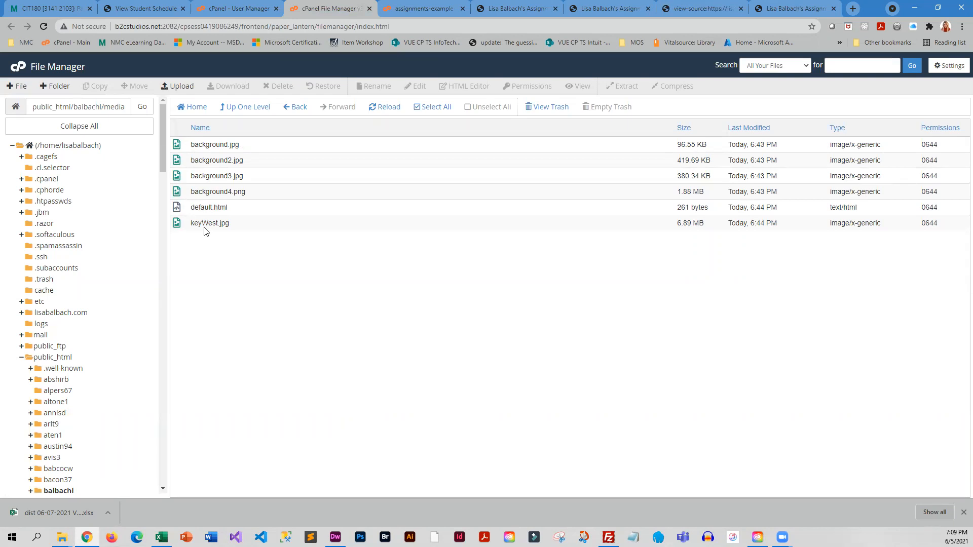
{"action": "left_click", "coordinate": [604, 8]}
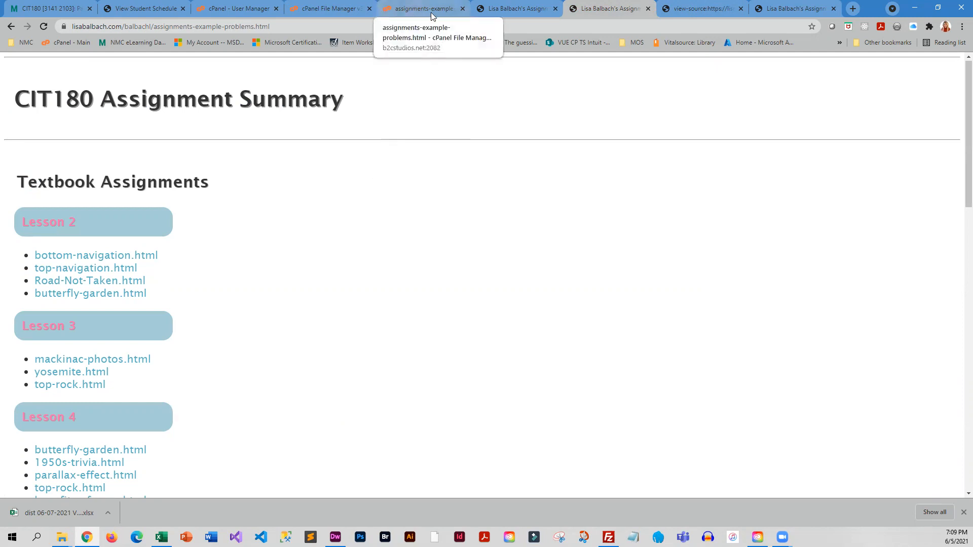
Correct line 8's background path to media/keywest.jpg in the editor and save the HTML file
{"action": "left_click", "coordinate": [416, 8]}
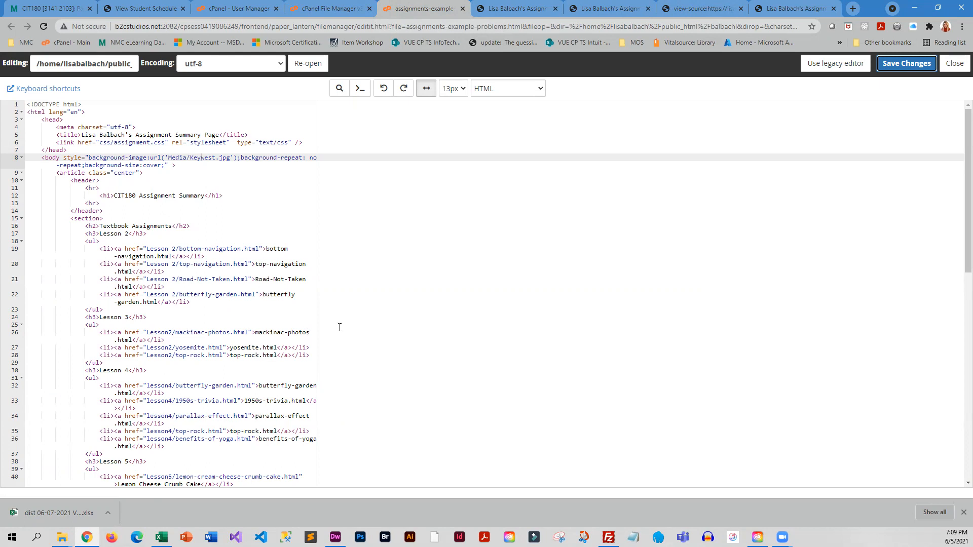
{"action": "left_click", "coordinate": [170, 158]}
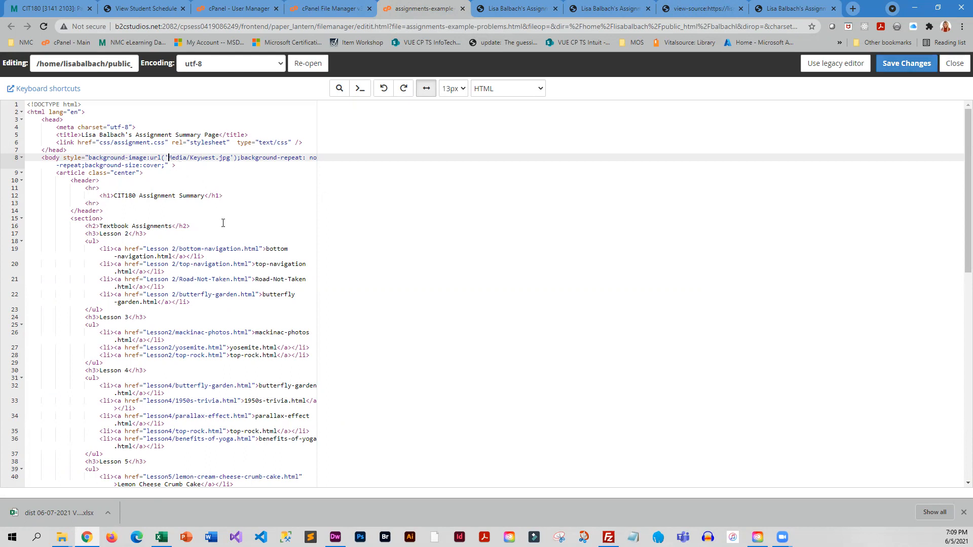
{"action": "key", "text": "Delete"}
{"action": "type", "text": "m"}
{"action": "key", "text": "Delete"}
{"action": "type", "text": "k"}
{"action": "key", "text": "Delete"}
{"action": "type", "text": "w"}
{"action": "left_click", "coordinate": [906, 63]}
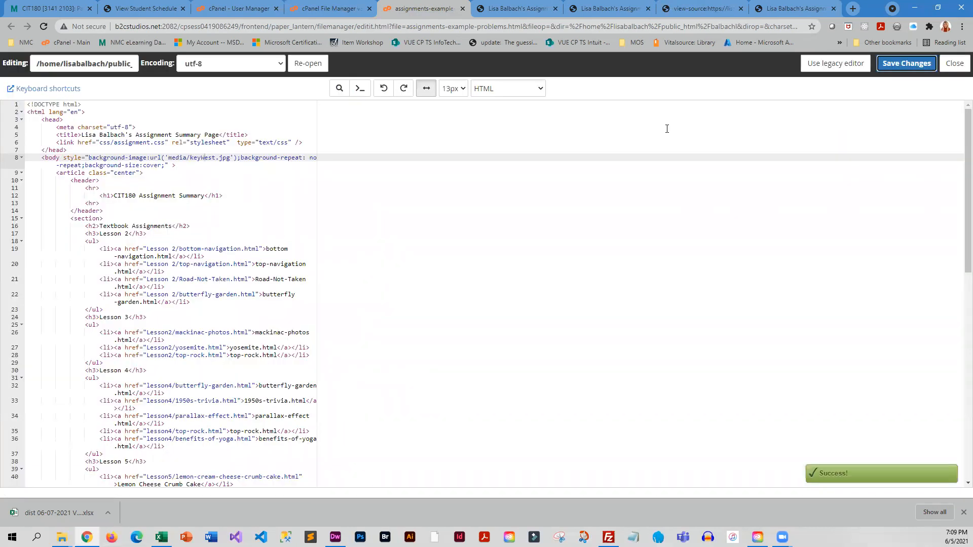
Reload the live assignments-example-problems page so the palm-tree background appears
{"action": "left_click", "coordinate": [505, 9]}
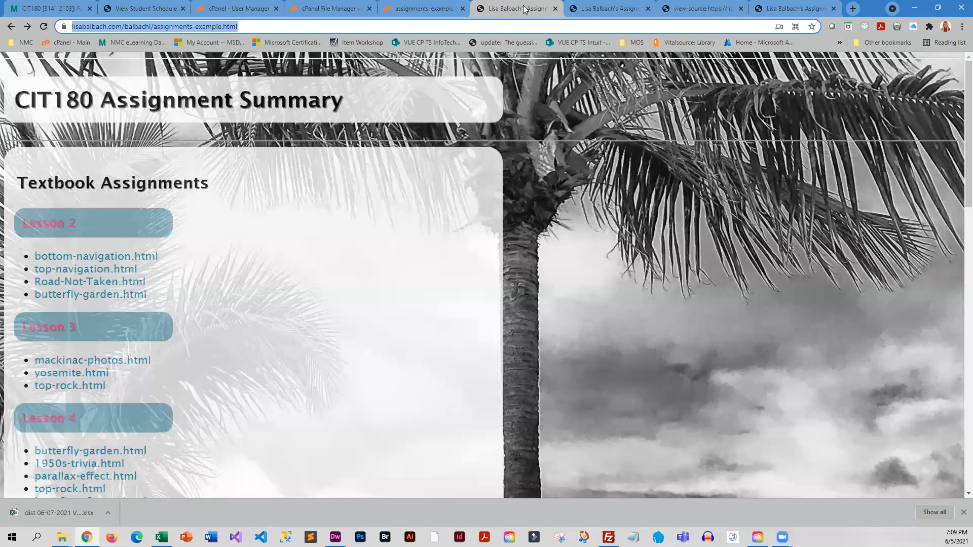
{"action": "left_click", "coordinate": [601, 8]}
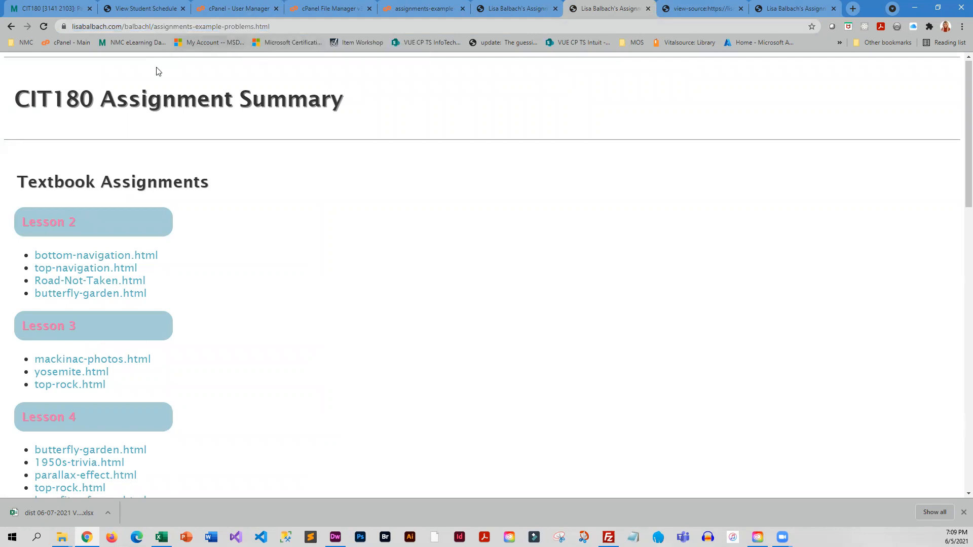
{"action": "left_click", "coordinate": [44, 26]}
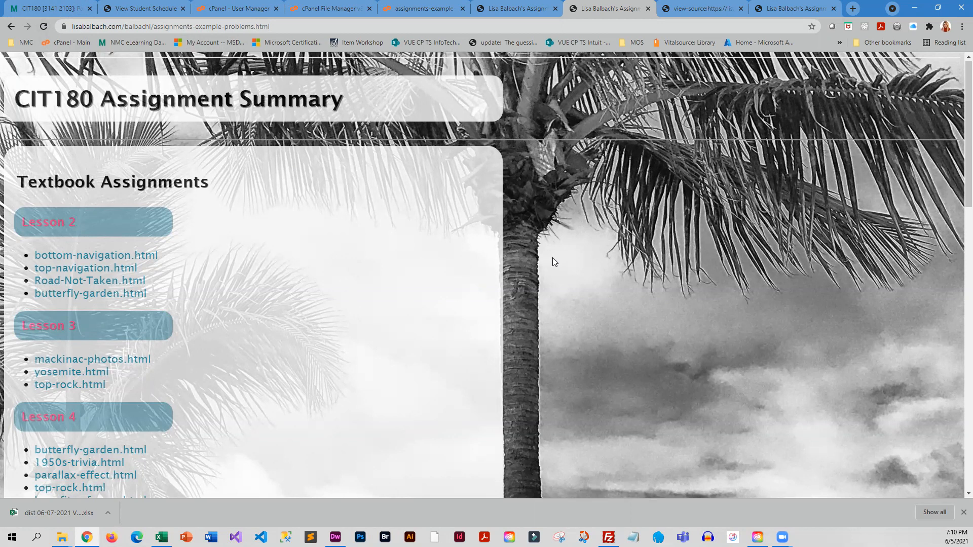
Bring up the DevTools Network panel and narrow it to widen the page
{"action": "key", "text": "F12"}
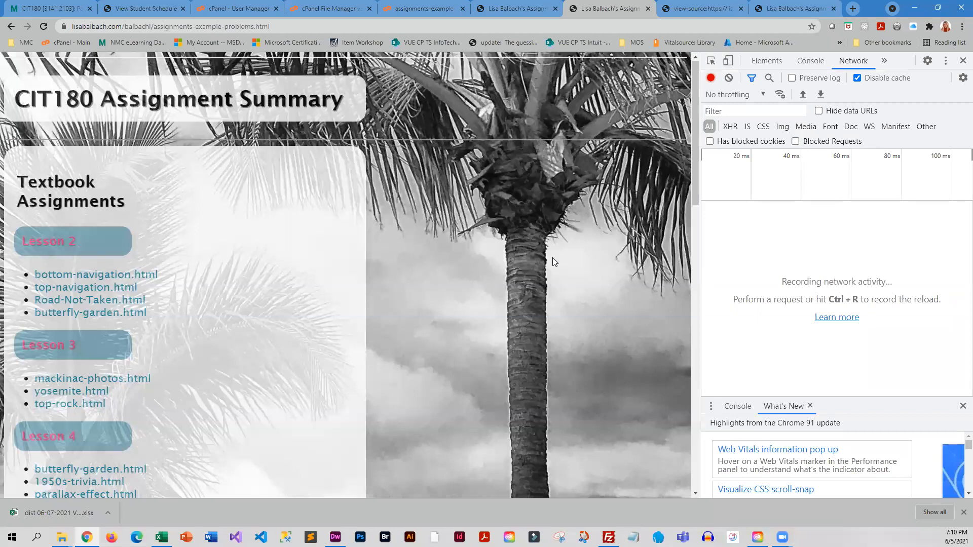
{"action": "left_click", "coordinate": [847, 62]}
{"action": "left_click_drag", "start_coordinate": [702, 223], "coordinate": [839, 167]}
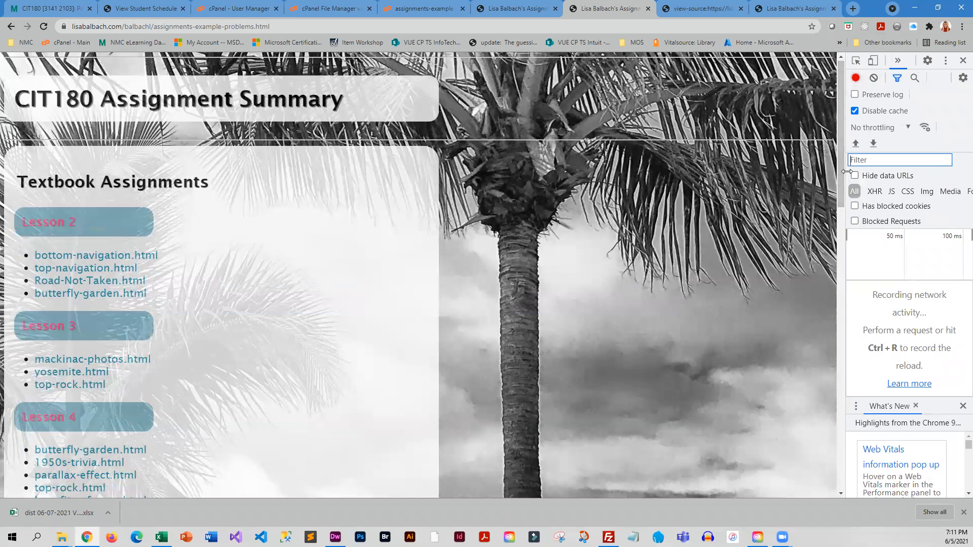
{"action": "mouse_move", "coordinate": [842, 171]}
{"action": "left_mouse_down"}
{"action": "mouse_move", "coordinate": [752, 170]}
{"action": "mouse_move", "coordinate": [848, 170]}
{"action": "left_mouse_up"}
Reload the live page twice to record its network requests, including the background image
{"action": "left_click", "coordinate": [44, 27]}
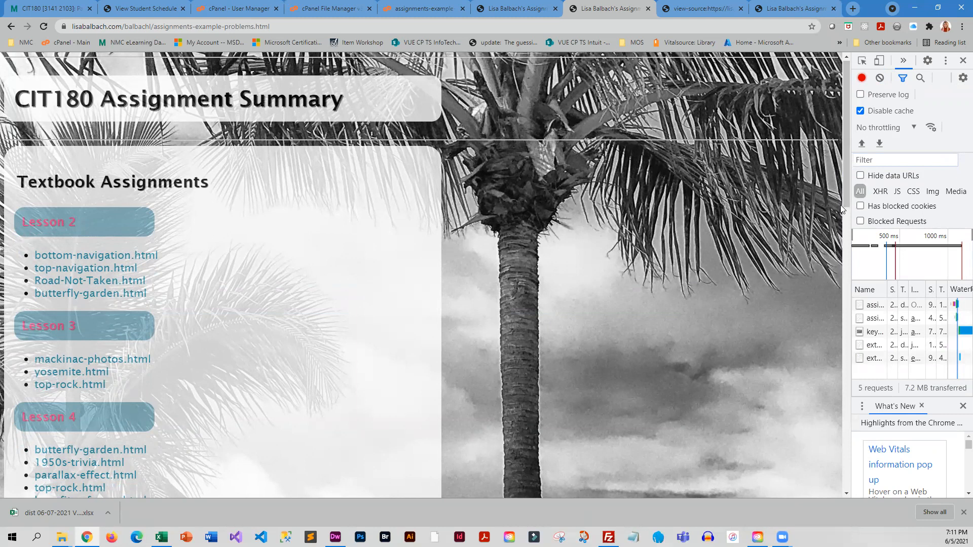
{"action": "left_click_drag", "start_coordinate": [847, 219], "coordinate": [850, 228]}
{"action": "left_click", "coordinate": [45, 26]}
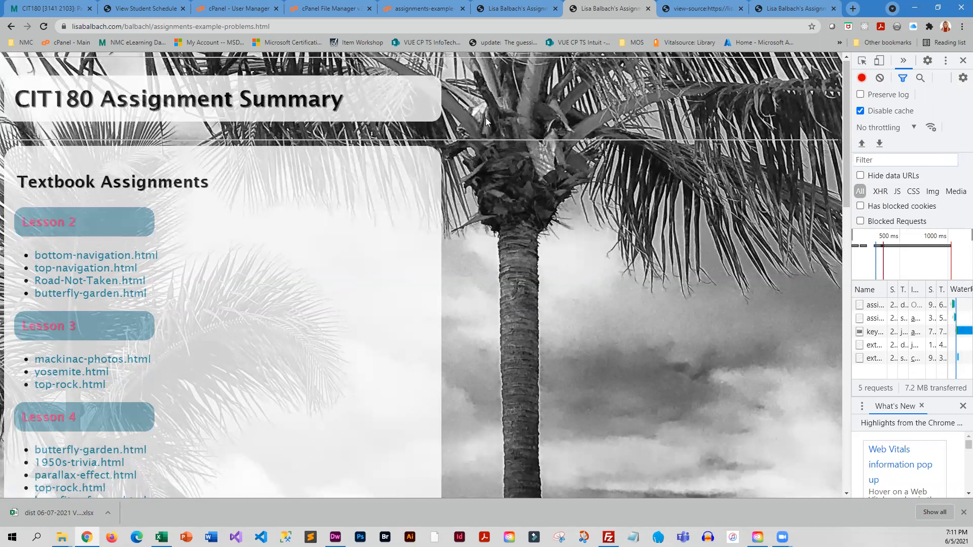
Switch to the local copy of the summary page and tab through its lesson links
{"action": "left_click", "coordinate": [793, 9]}
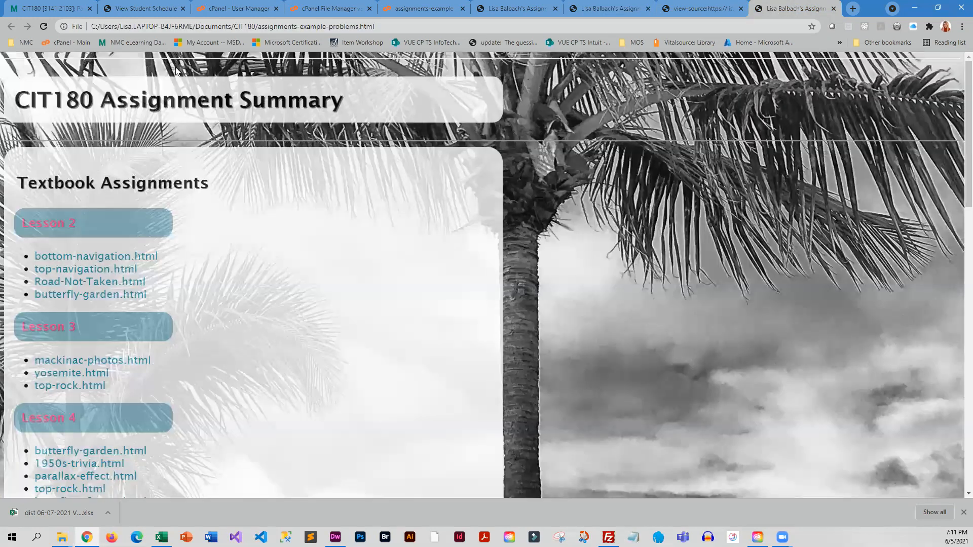
{"action": "left_click", "coordinate": [109, 26]}
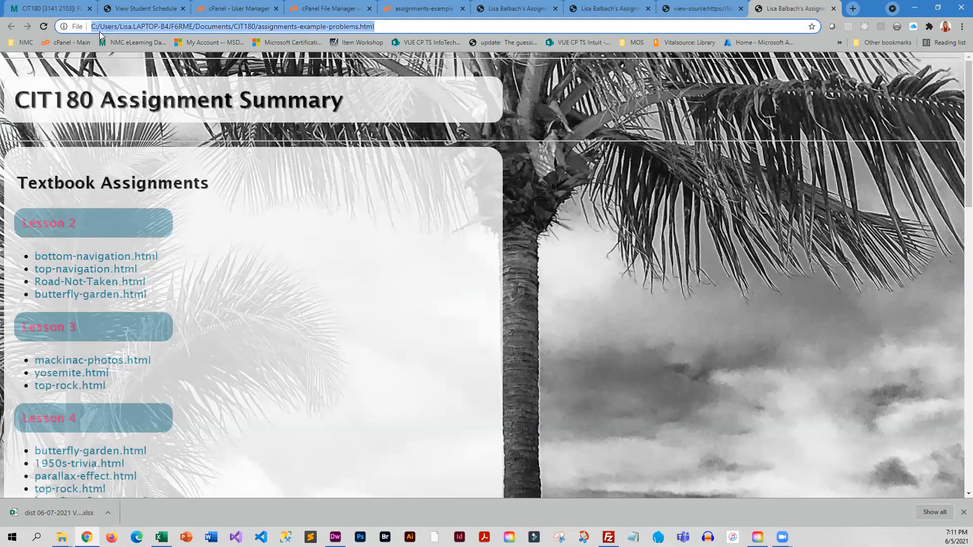
{"action": "key", "text": "Tab"}
{"action": "key", "text": "Tab"}
{"action": "key", "text": "shift+Tab"}
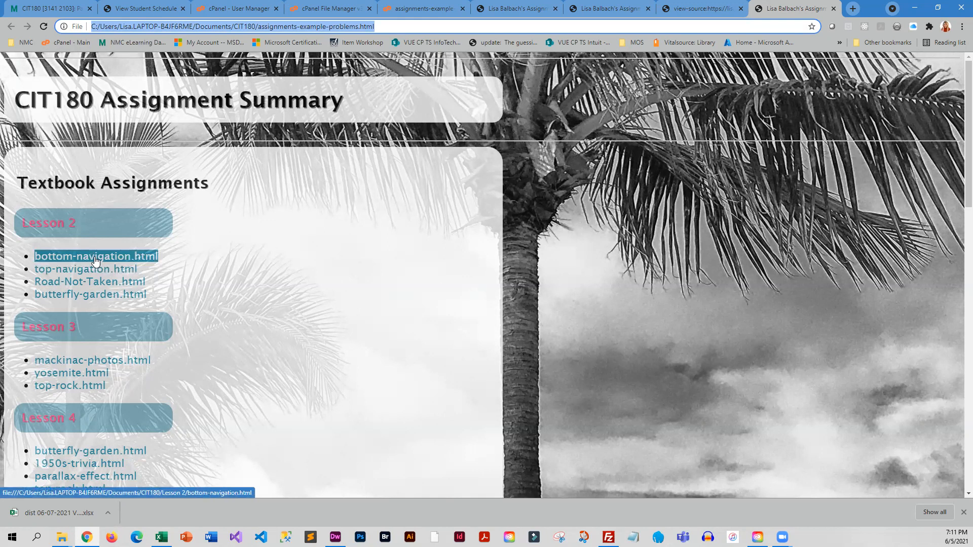
{"action": "left_click", "coordinate": [298, 338]}
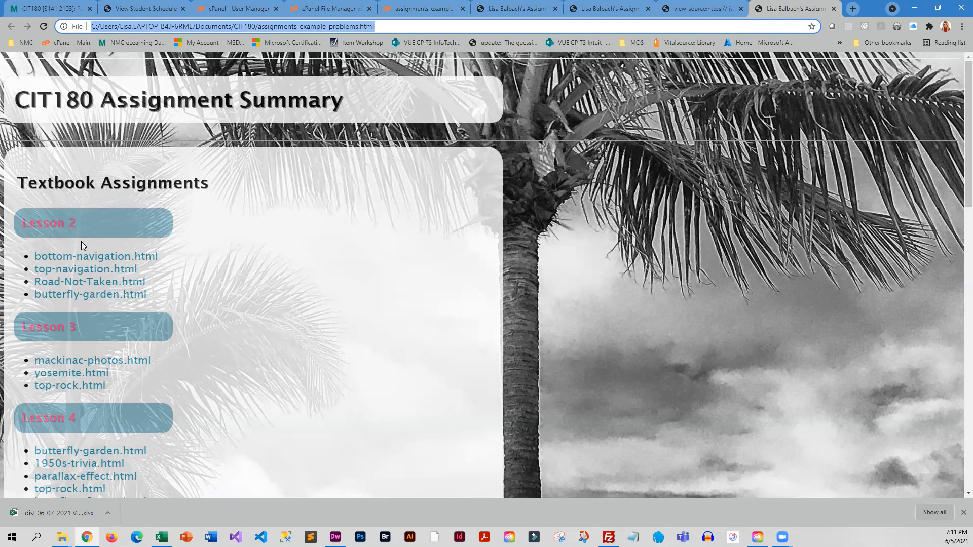
Test the mackinac-photos.html and yosemite.html links, noting both fail with a Lesson2 path
{"action": "left_click", "coordinate": [92, 360]}
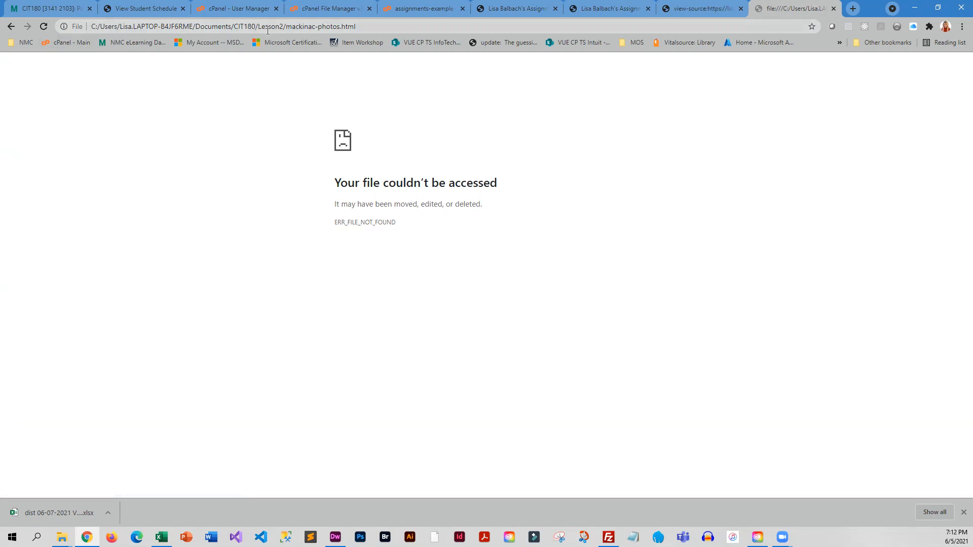
{"action": "left_click_drag", "start_coordinate": [258, 26], "coordinate": [289, 27]}
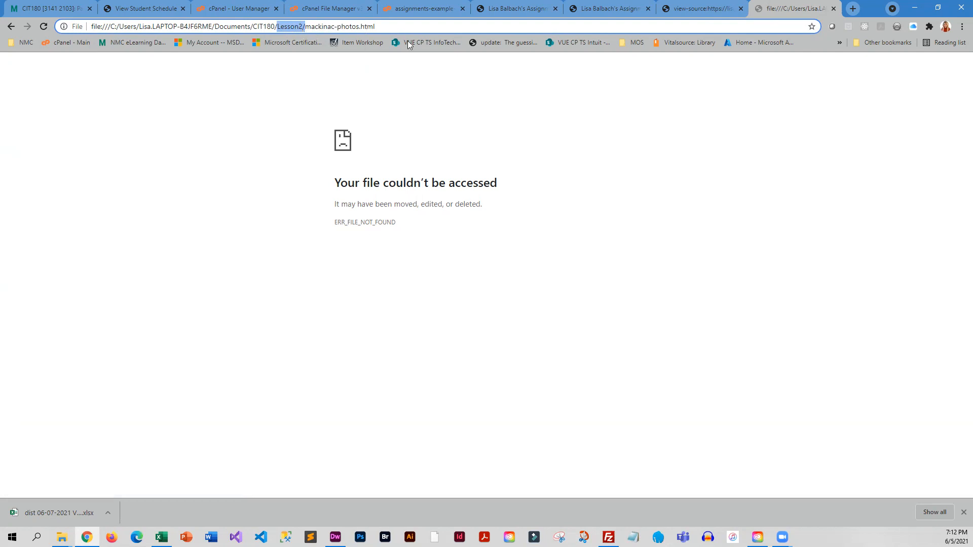
{"action": "left_click", "coordinate": [11, 25]}
{"action": "left_click", "coordinate": [72, 372]}
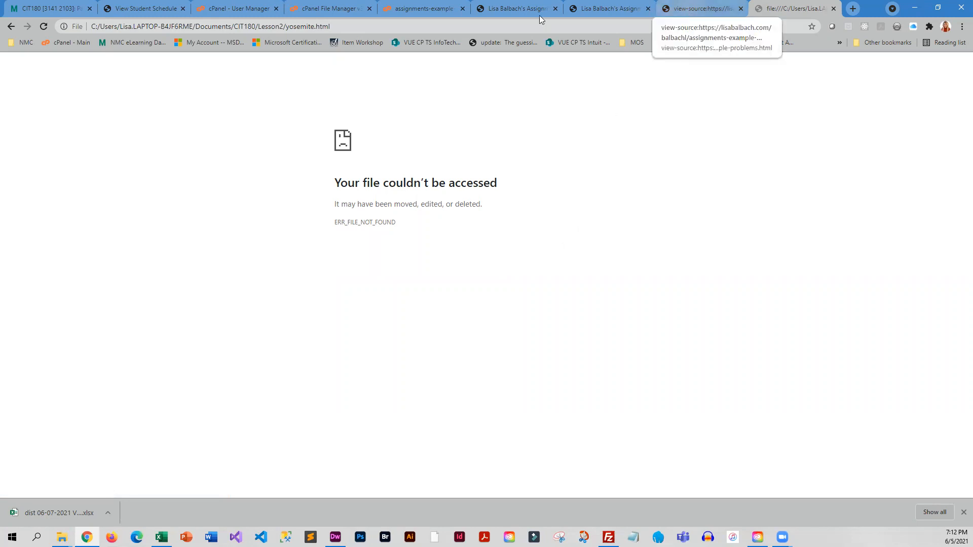
Return to the summary page and highlight the mackinac-photos.html href in the page source
{"action": "left_click", "coordinate": [11, 26]}
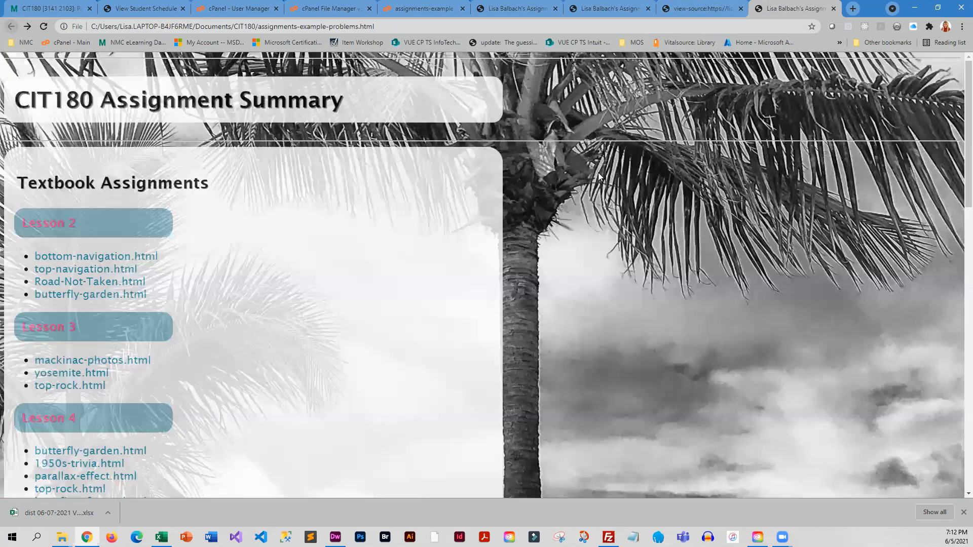
{"action": "left_click", "coordinate": [699, 8]}
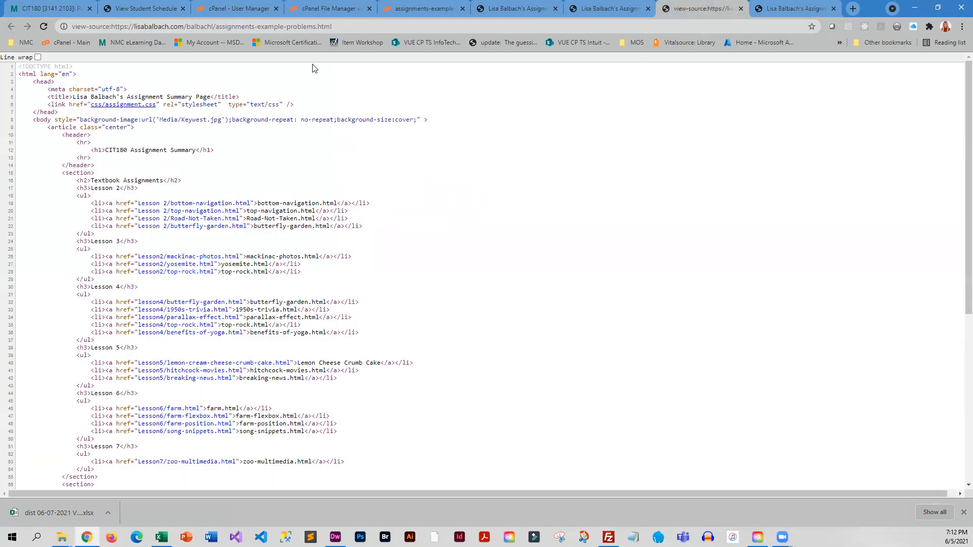
{"action": "scroll", "coordinate": [236, 307], "scroll_direction": "down", "scroll_amount": 2}
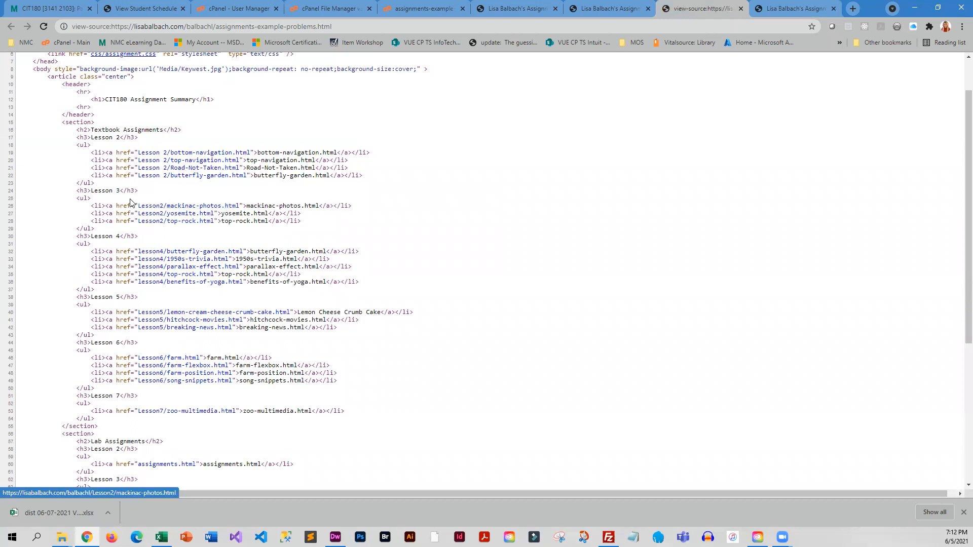
{"action": "left_click_drag", "start_coordinate": [114, 206], "coordinate": [240, 206]}
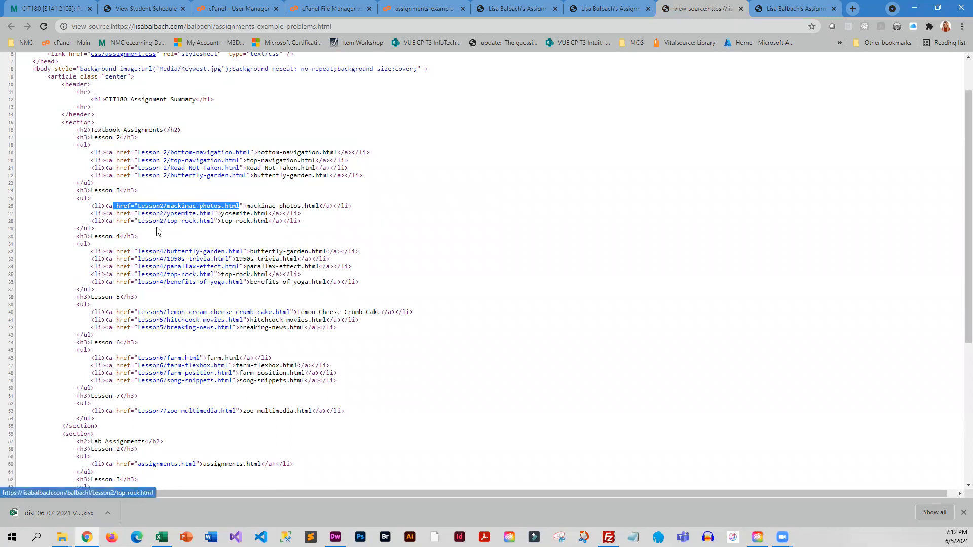
{"action": "scroll", "coordinate": [364, 236], "scroll_direction": "up", "scroll_amount": 2}
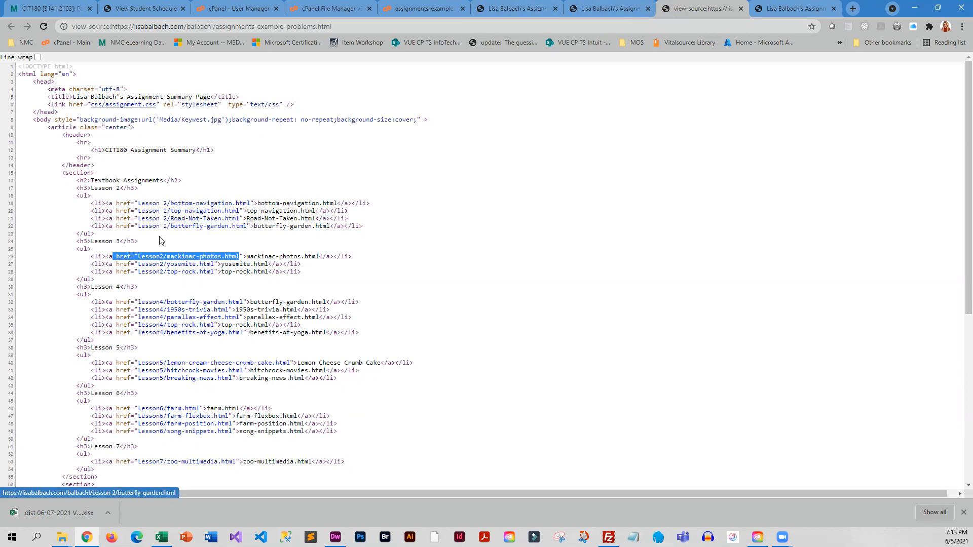
From the rendered summary page, open bottom-navigation.html in a new tab
{"action": "left_click", "coordinate": [795, 8]}
{"action": "middle_click", "coordinate": [93, 258]}
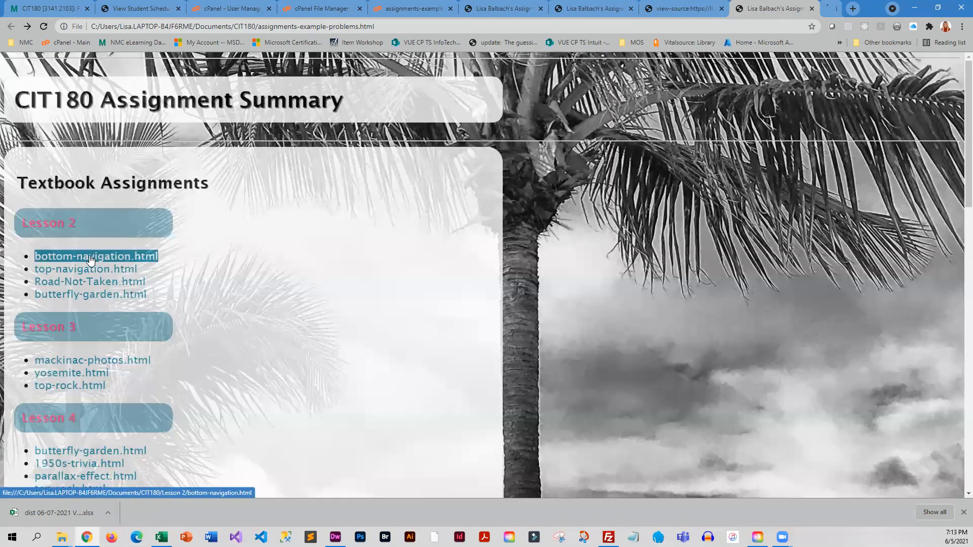
View the file-not-found bottom-navigation page, close it, and return to the page source
{"action": "left_click", "coordinate": [794, 8]}
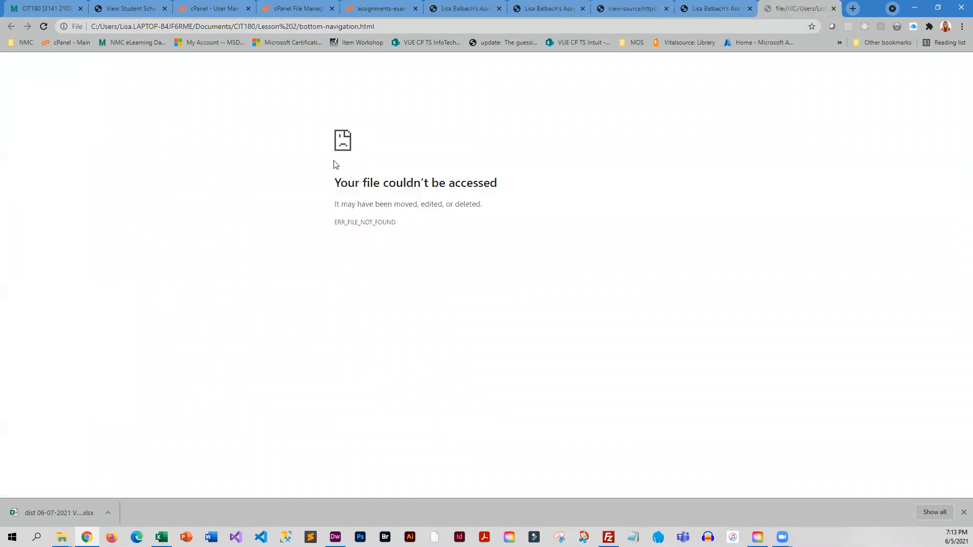
{"action": "left_click", "coordinate": [833, 9]}
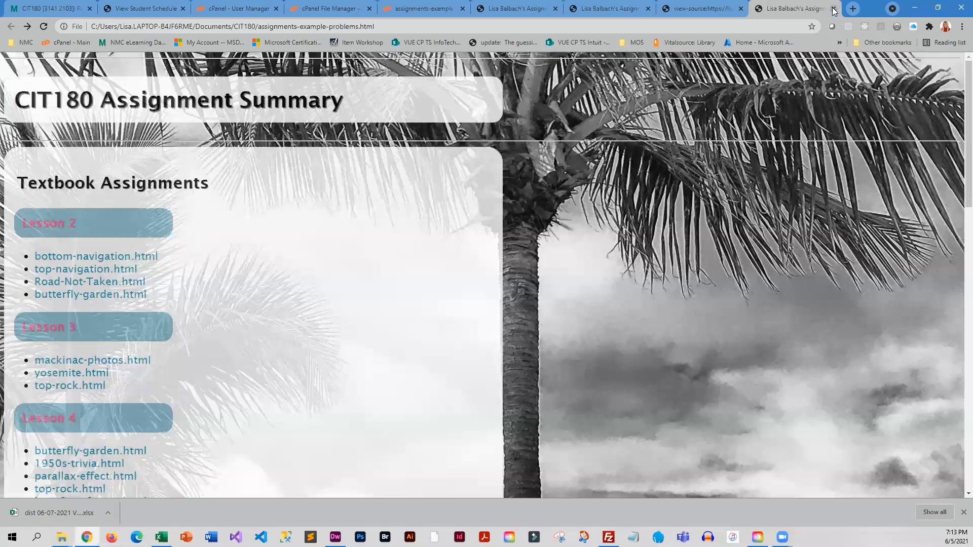
{"action": "left_click", "coordinate": [699, 9]}
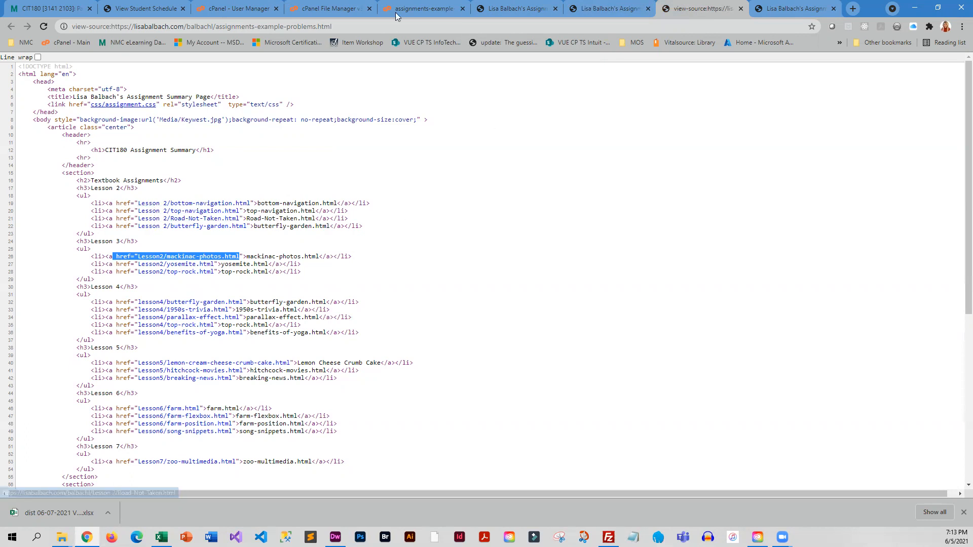
In cPanel File Manager go up to the balbachl folder's lesson folders, then revisit the page source
{"action": "left_click", "coordinate": [334, 11]}
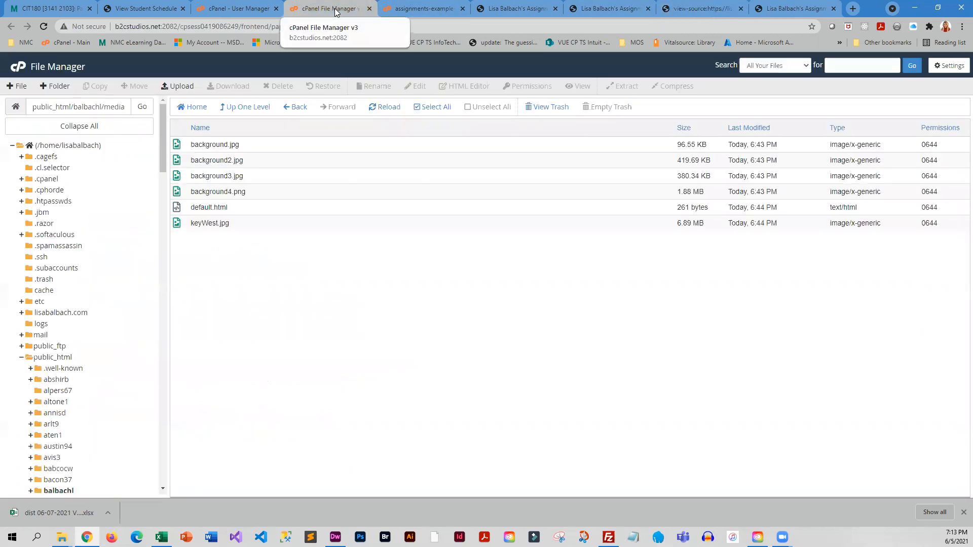
{"action": "left_click", "coordinate": [248, 106]}
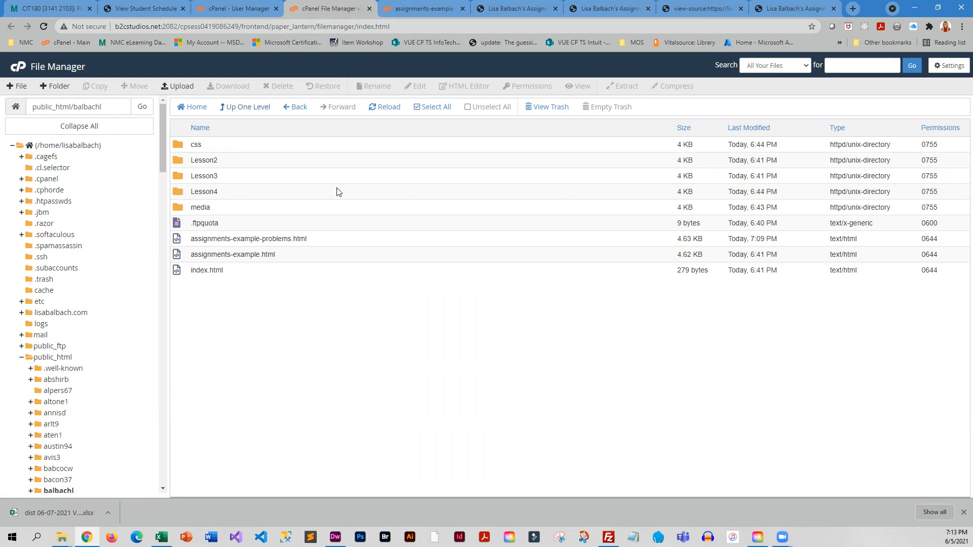
{"action": "left_click", "coordinate": [695, 8]}
Remove the space from the Lesson 2 paths on lines 19–22 so they read Lesson2
{"action": "left_click", "coordinate": [424, 8]}
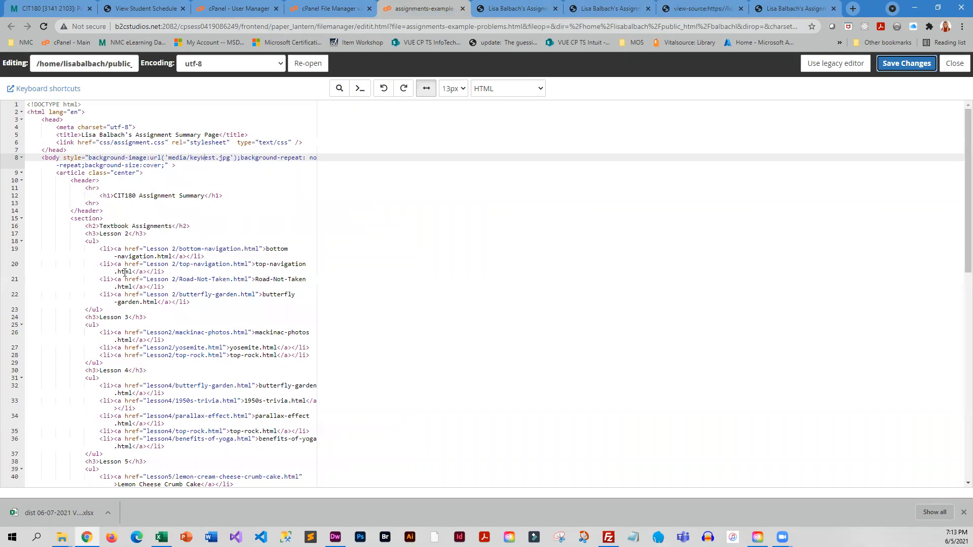
{"action": "left_click", "coordinate": [169, 249]}
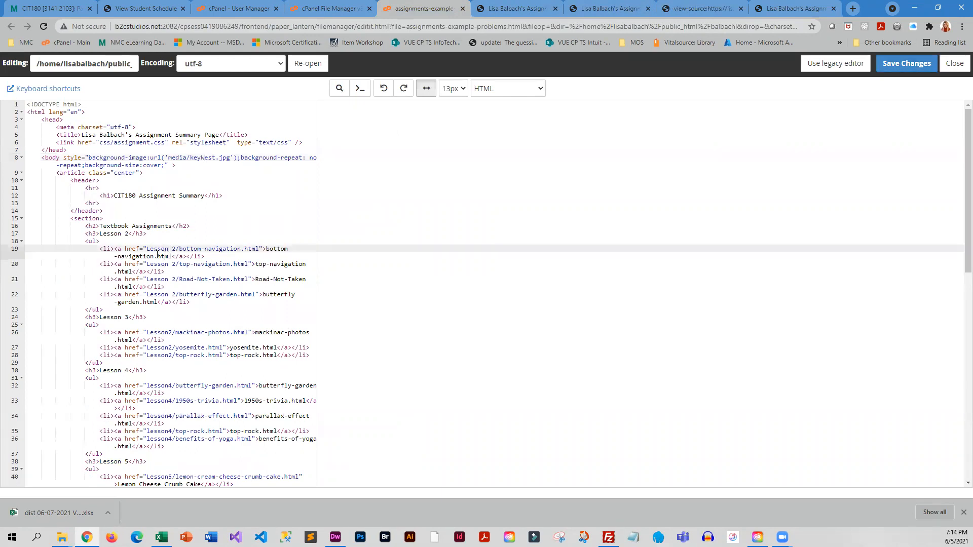
{"action": "key", "text": "Delete"}
{"action": "left_click", "coordinate": [168, 264]}
{"action": "key", "text": "Delete"}
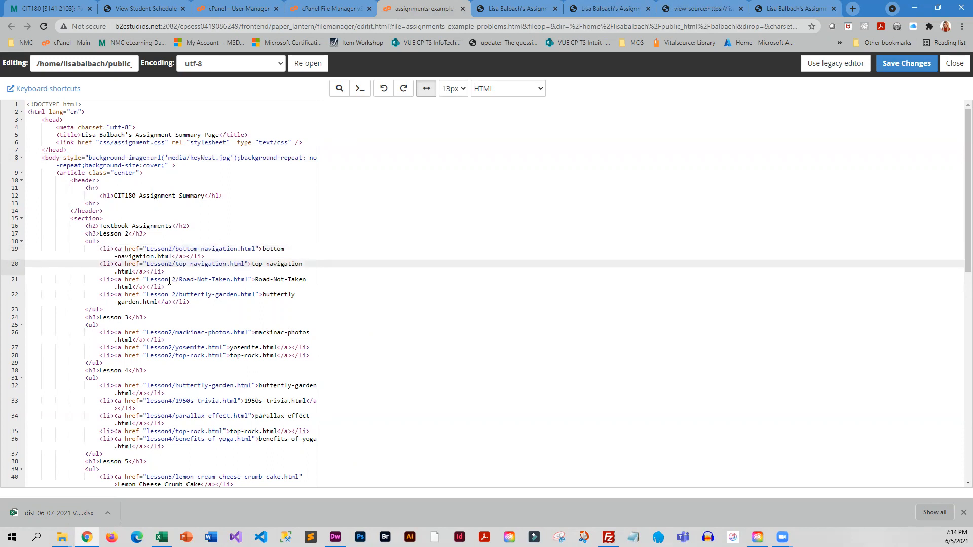
{"action": "left_click", "coordinate": [169, 279]}
{"action": "key", "text": "Delete"}
{"action": "left_click", "coordinate": [168, 296]}
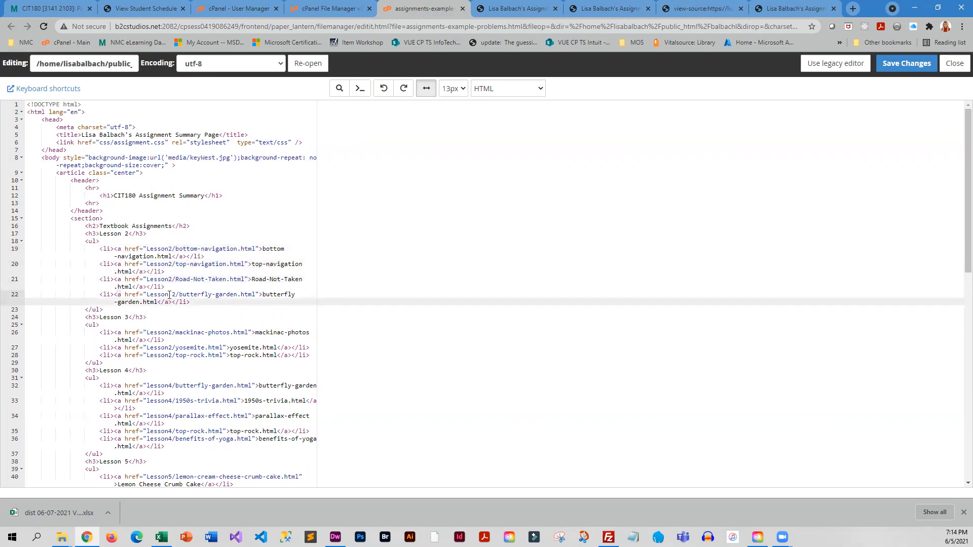
{"action": "key", "text": "Delete"}
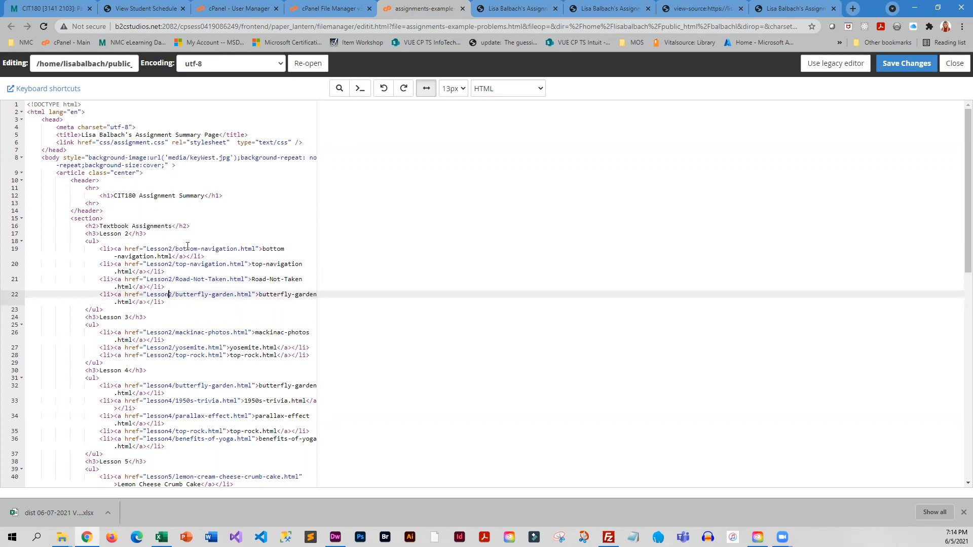
After checking the folder names, change the Lesson 3 links on lines 26–28 to Lesson3 and save
{"action": "left_click", "coordinate": [338, 8]}
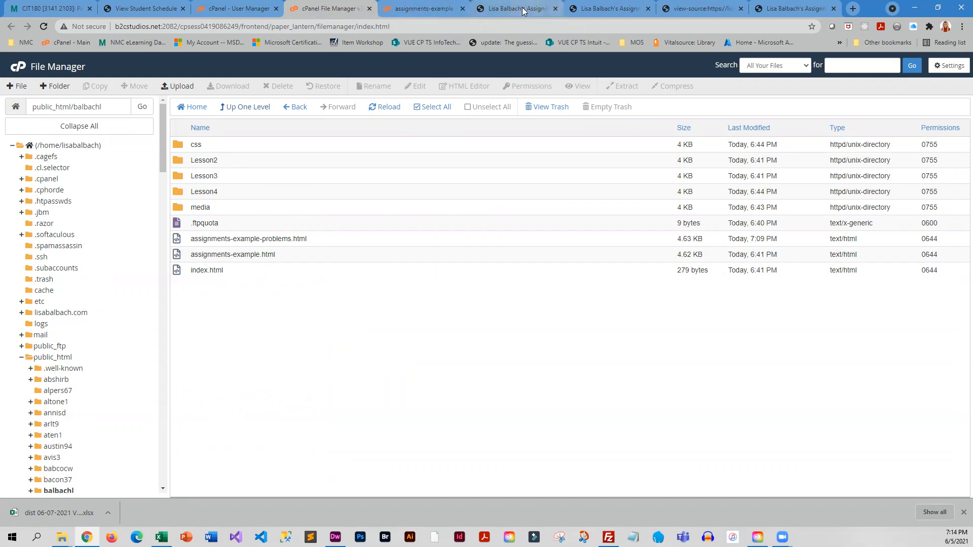
{"action": "left_click", "coordinate": [417, 9]}
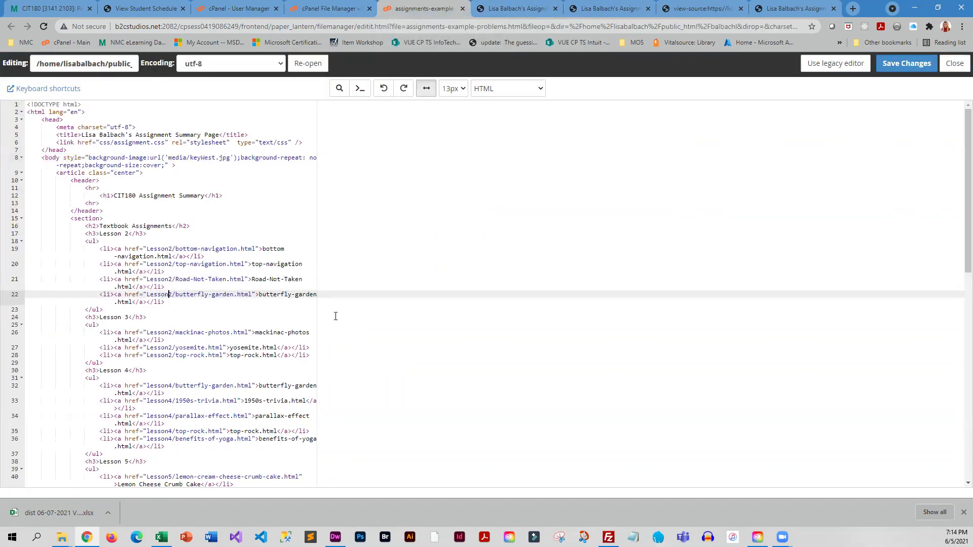
{"action": "left_click", "coordinate": [169, 332]}
{"action": "type", "text": "3"}
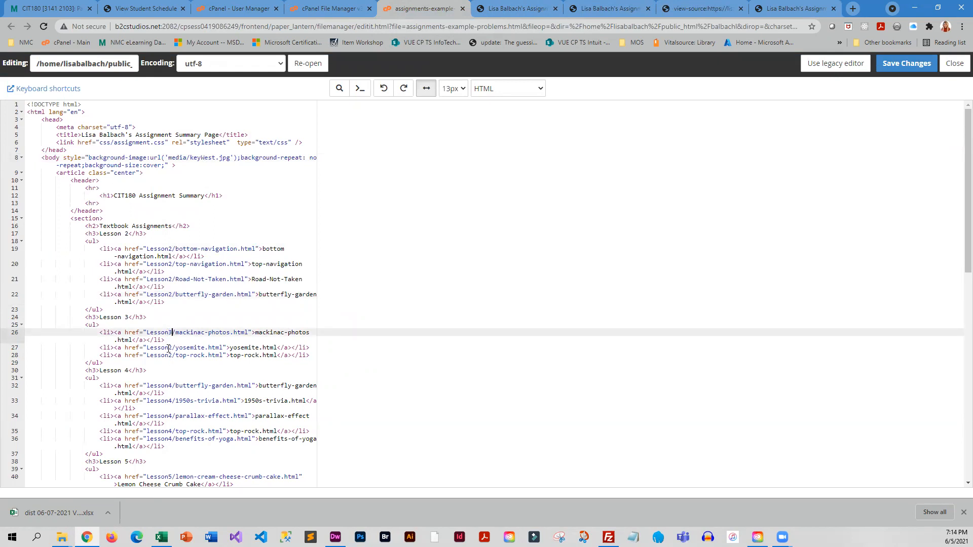
{"action": "key", "text": "Down"}
{"action": "key", "text": "Down"}
{"action": "type", "text": "3"}
{"action": "left_click", "coordinate": [906, 63]}
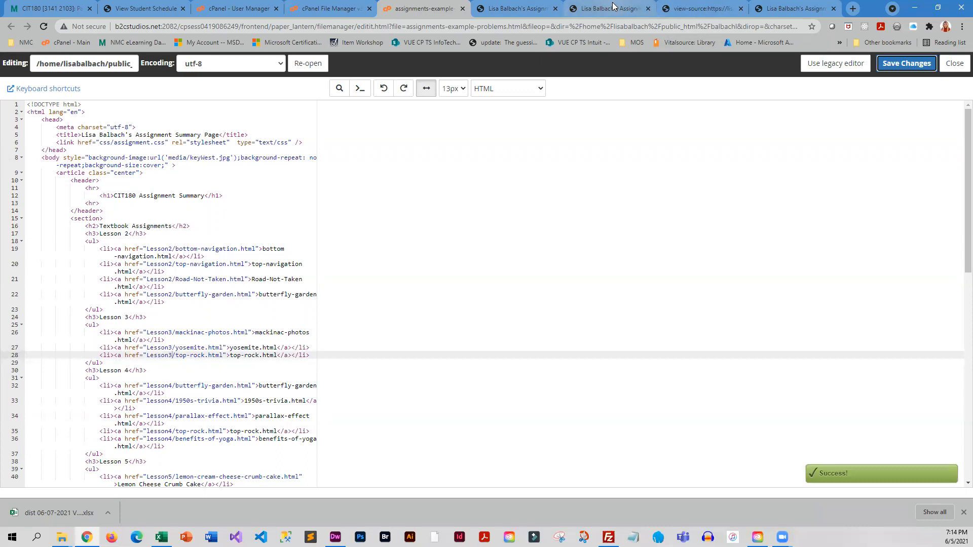
Reload the live summary page, verify the Lesson 2 links load in new tabs, then close them
{"action": "left_click", "coordinate": [608, 9]}
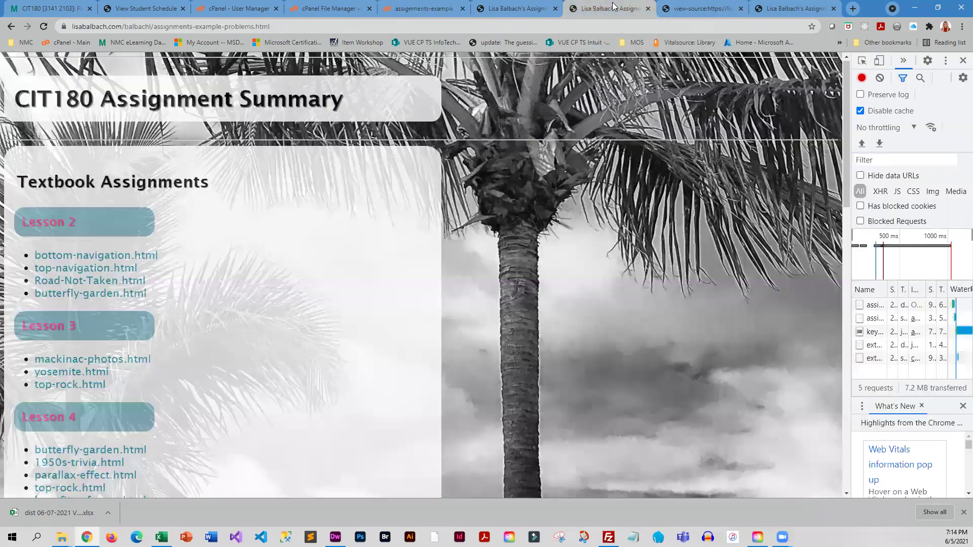
{"action": "left_click", "coordinate": [44, 26]}
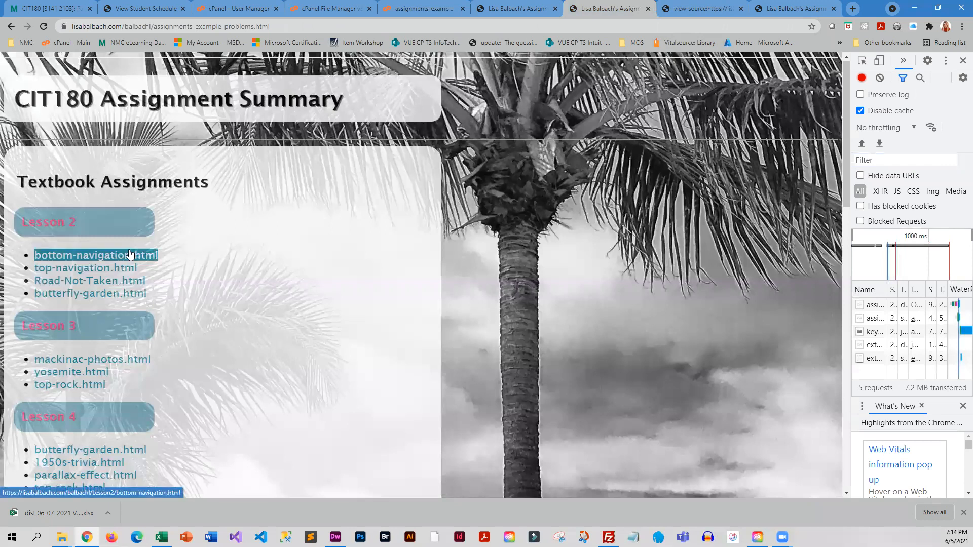
{"action": "left_click", "coordinate": [129, 269], "text": "ctrl"}
{"action": "left_click", "coordinate": [129, 281], "text": "ctrl"}
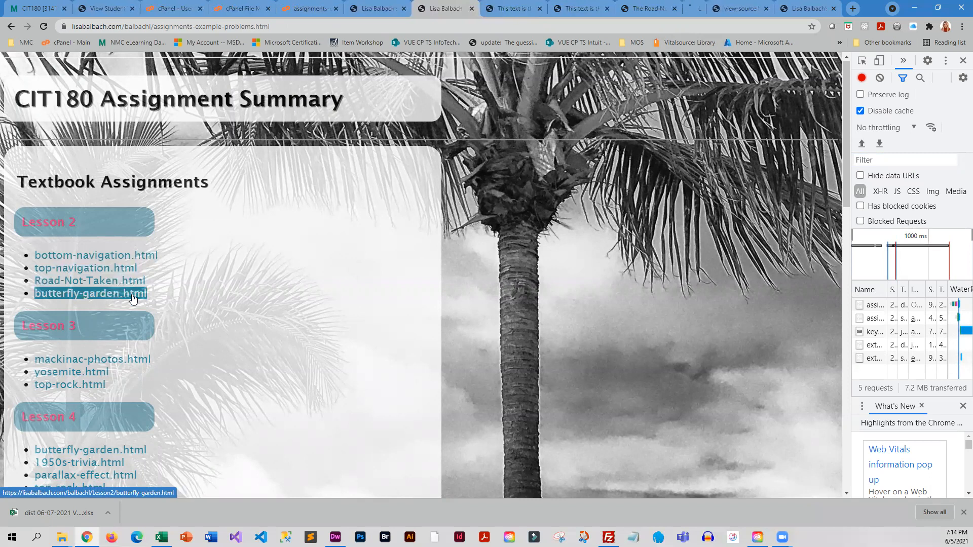
{"action": "left_click", "coordinate": [478, 6]}
{"action": "left_click", "coordinate": [510, 8]}
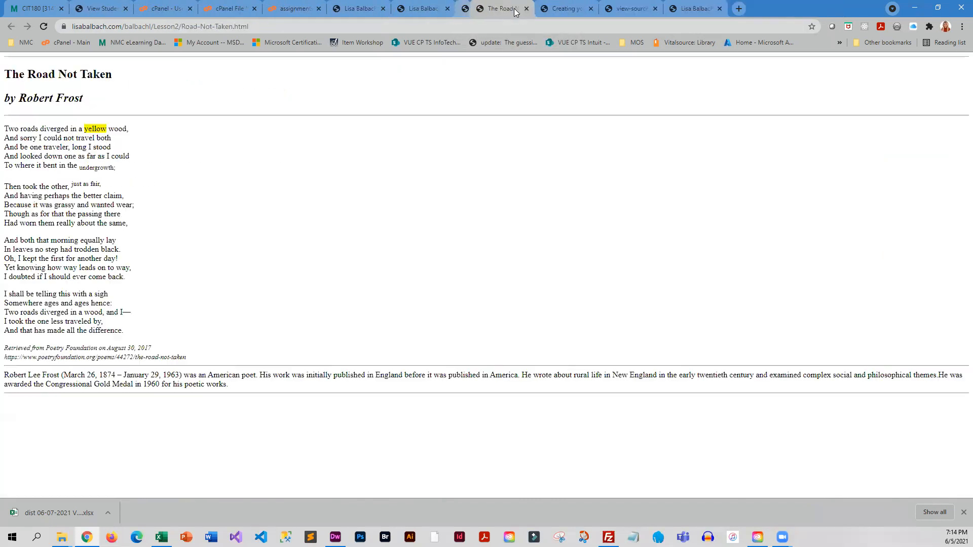
{"action": "left_click", "coordinate": [522, 9]}
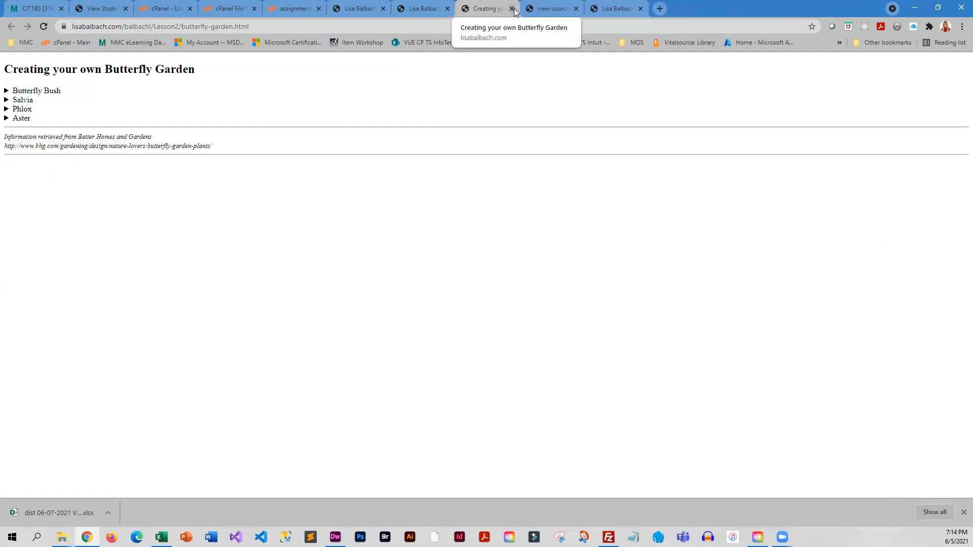
{"action": "left_click", "coordinate": [513, 9]}
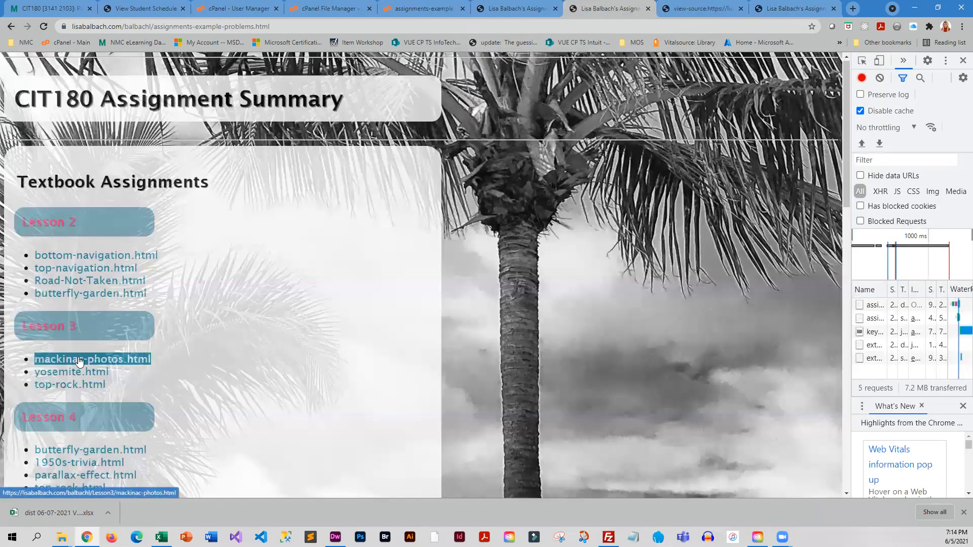
Verify the three Lesson 3 links (Mackinac photos, Top Rock Songs, etc.) load, then close them
{"action": "key", "text": "ctrl+Return"}
{"action": "key", "text": "Tab"}
{"action": "key", "text": "ctrl+Return"}
{"action": "key", "text": "Tab"}
{"action": "key", "text": "ctrl+Return"}
{"action": "key", "text": "shift+Tab"}
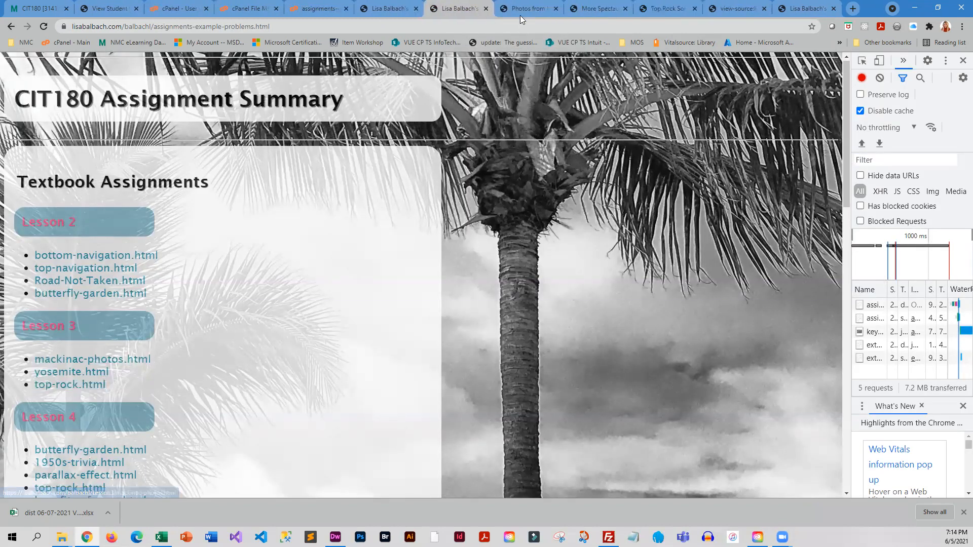
{"action": "left_click", "coordinate": [524, 8]}
{"action": "left_click", "coordinate": [558, 8]}
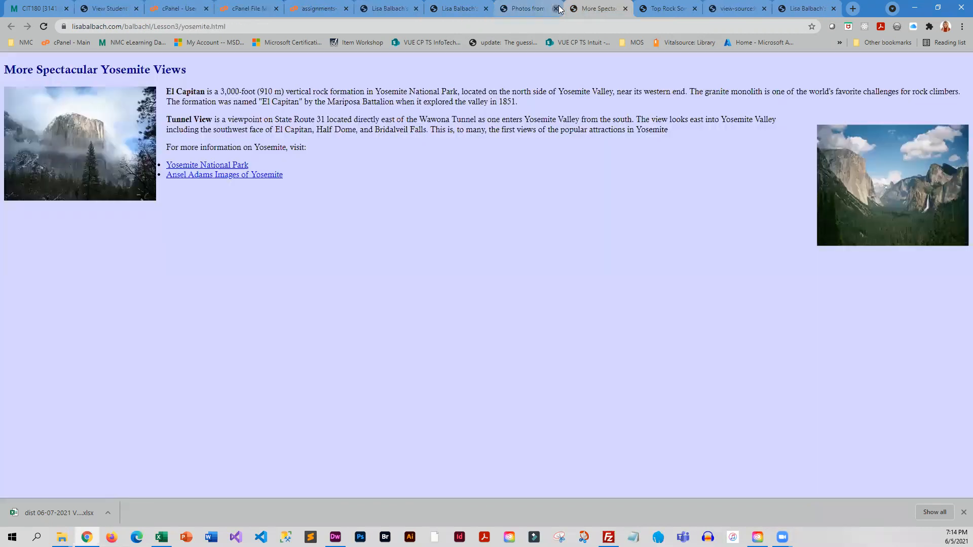
{"action": "left_click", "coordinate": [558, 9]}
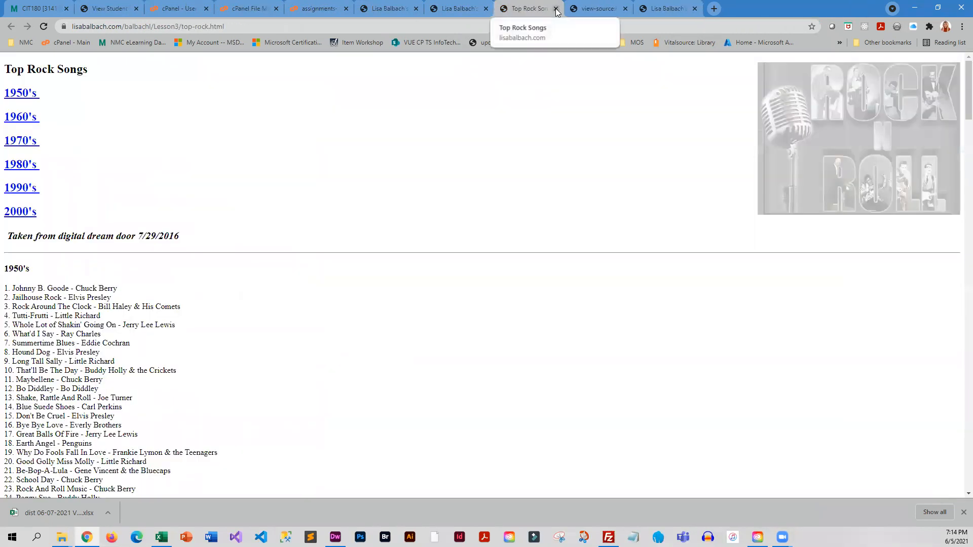
{"action": "left_click", "coordinate": [558, 9]}
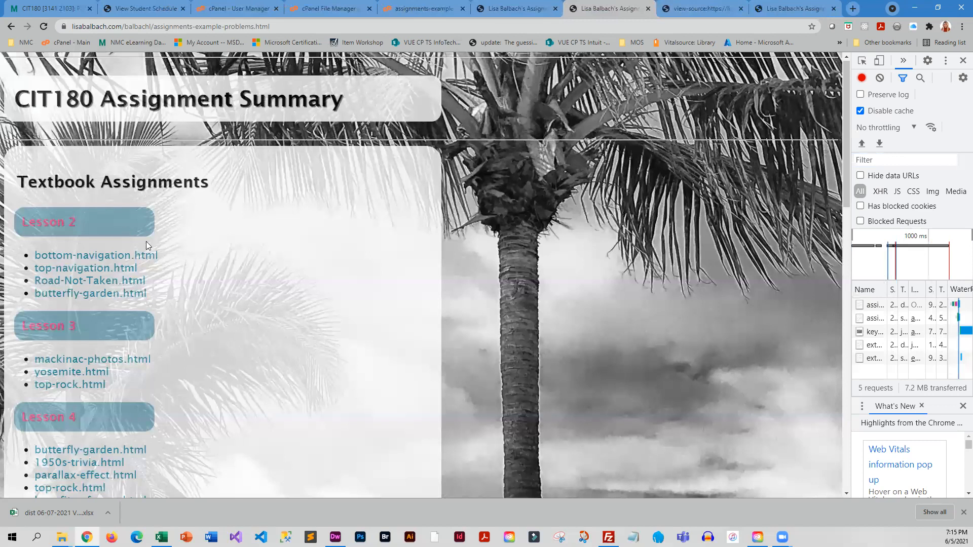
{"action": "scroll", "coordinate": [320, 354], "scroll_direction": "down", "scroll_amount": 2}
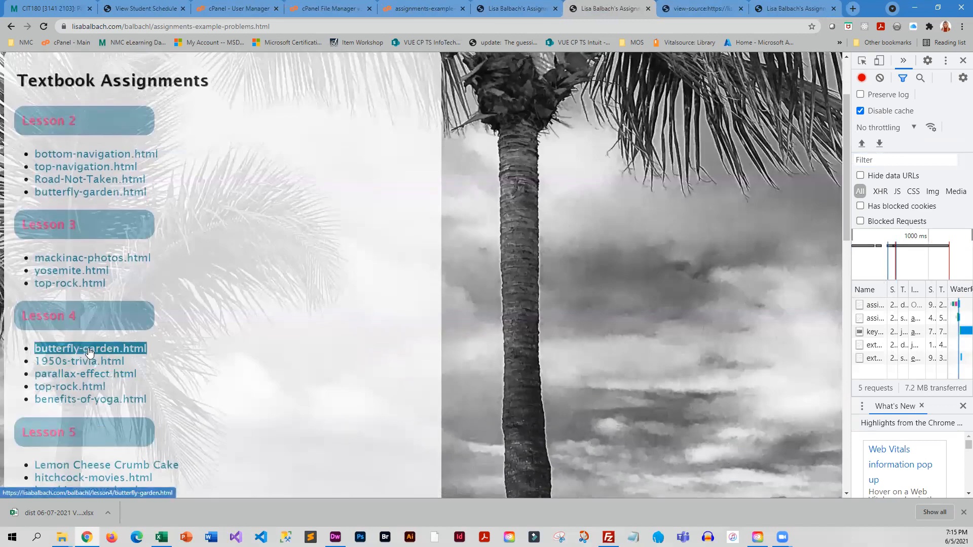
Open the Lesson 4 links, see butterfly-garden return 404 Not Found, then go to the cPanel file listing
{"action": "left_click", "coordinate": [90, 348], "text": "ctrl"}
{"action": "left_click", "coordinate": [85, 373], "text": "ctrl"}
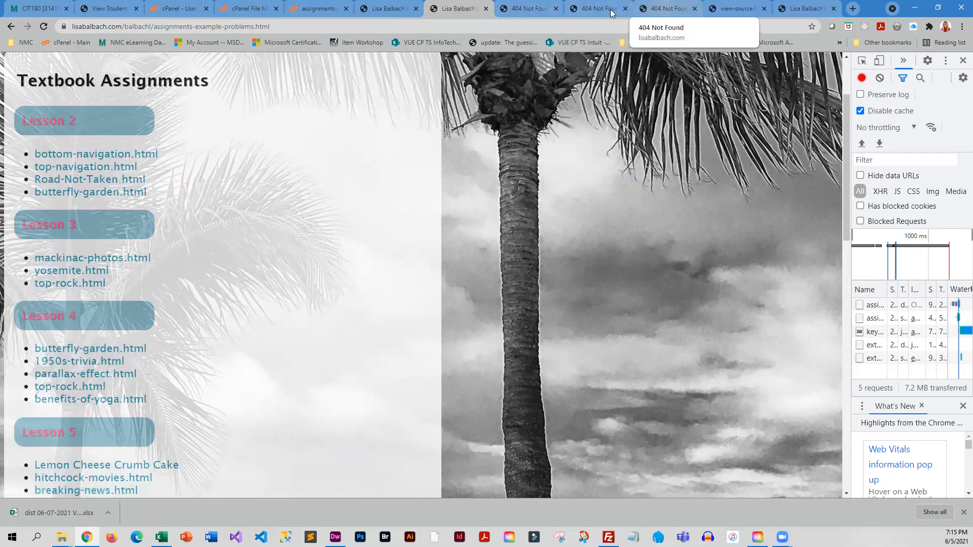
{"action": "left_click", "coordinate": [519, 8]}
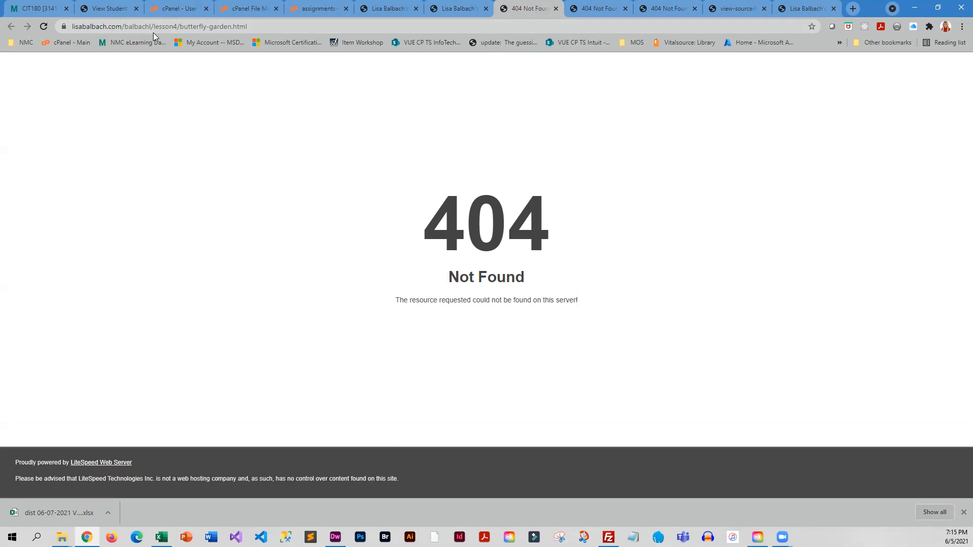
{"action": "left_click", "coordinate": [254, 9]}
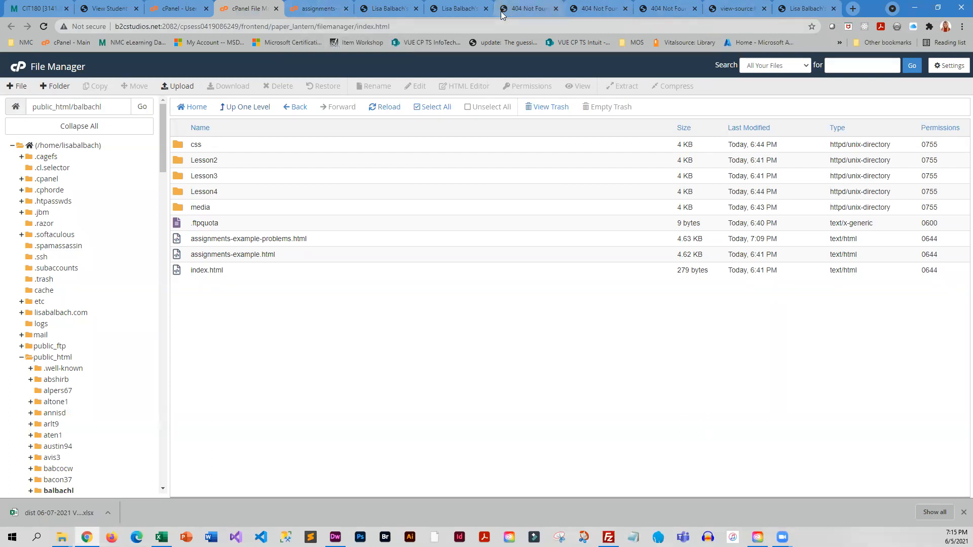
From the local summary copy, open the butterfly-garden, 1950s-trivia and parallax Lesson 4 links in new tabs
{"action": "left_click", "coordinate": [456, 8]}
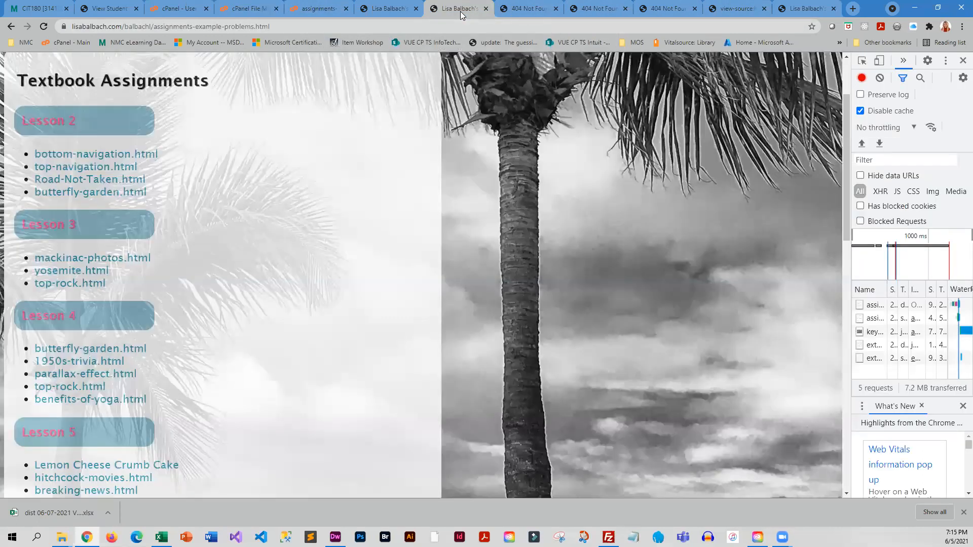
{"action": "left_click", "coordinate": [802, 8]}
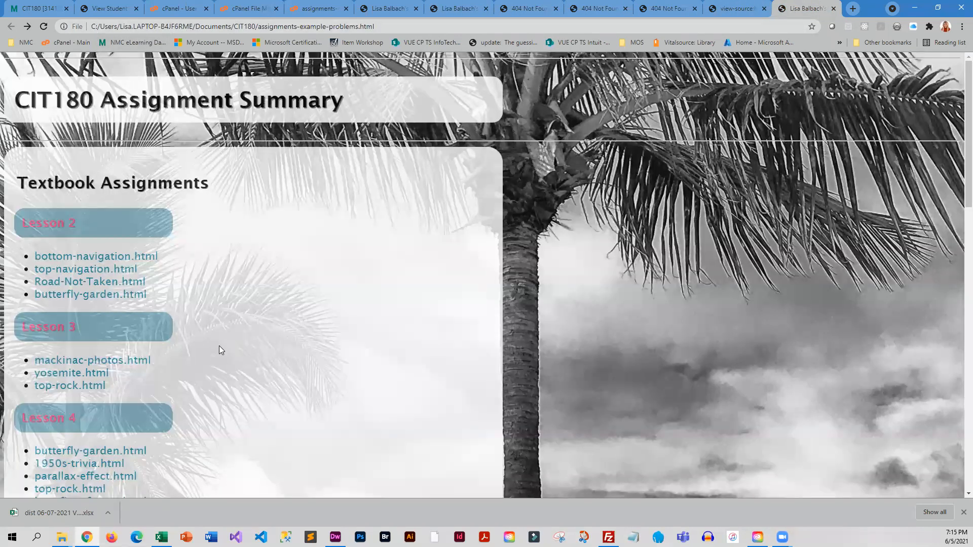
{"action": "scroll", "coordinate": [219, 346], "scroll_direction": "down", "scroll_amount": 3}
{"action": "left_click", "coordinate": [115, 249], "text": "ctrl"}
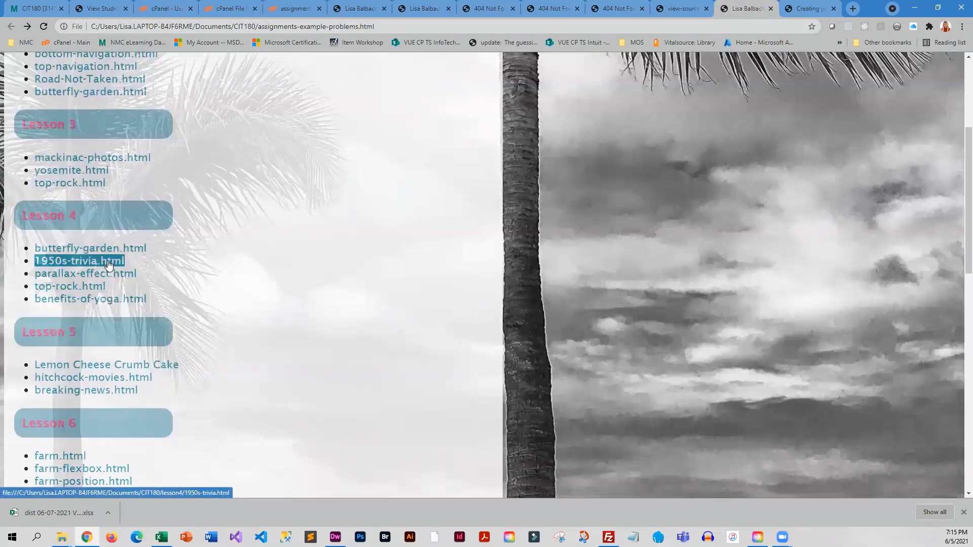
{"action": "left_click", "coordinate": [79, 261], "text": "ctrl"}
{"action": "left_click", "coordinate": [84, 274], "text": "ctrl"}
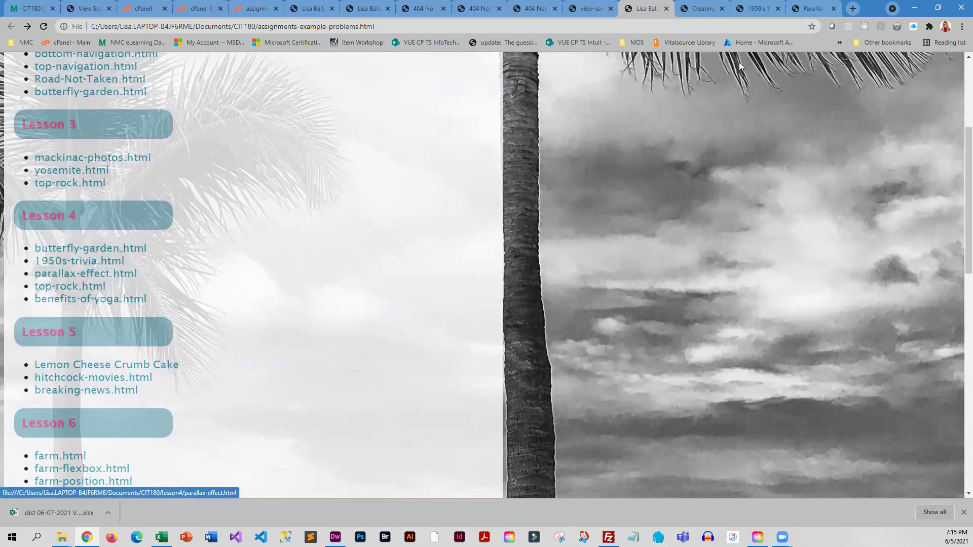
View each local Lesson 4 page rendering correctly, then return to the online summary page
{"action": "left_click", "coordinate": [702, 9]}
{"action": "left_click", "coordinate": [757, 8]}
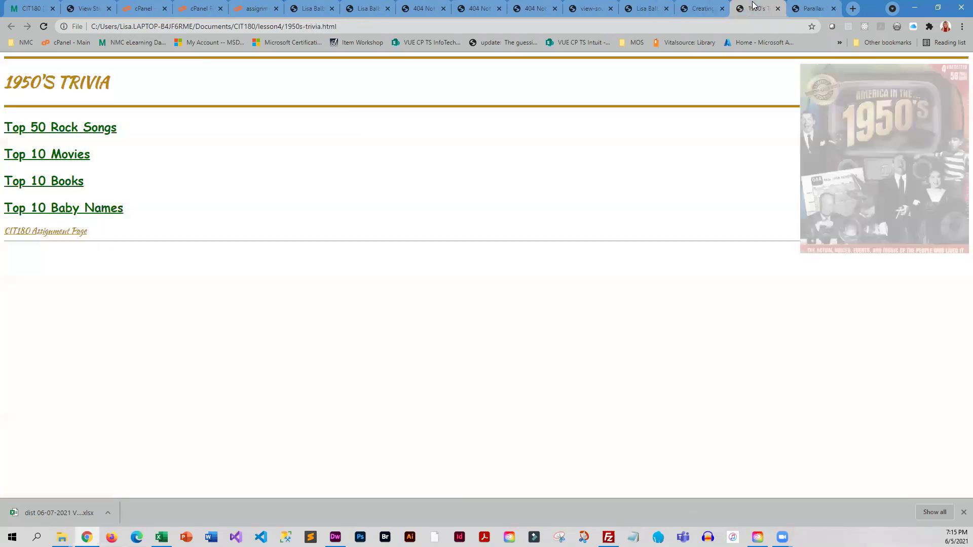
{"action": "left_click", "coordinate": [812, 9]}
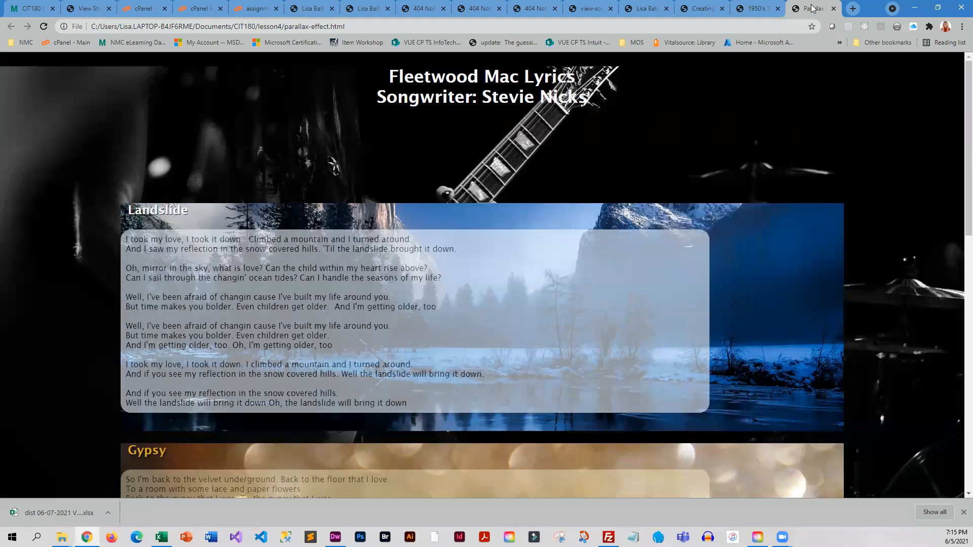
{"action": "left_click", "coordinate": [693, 9]}
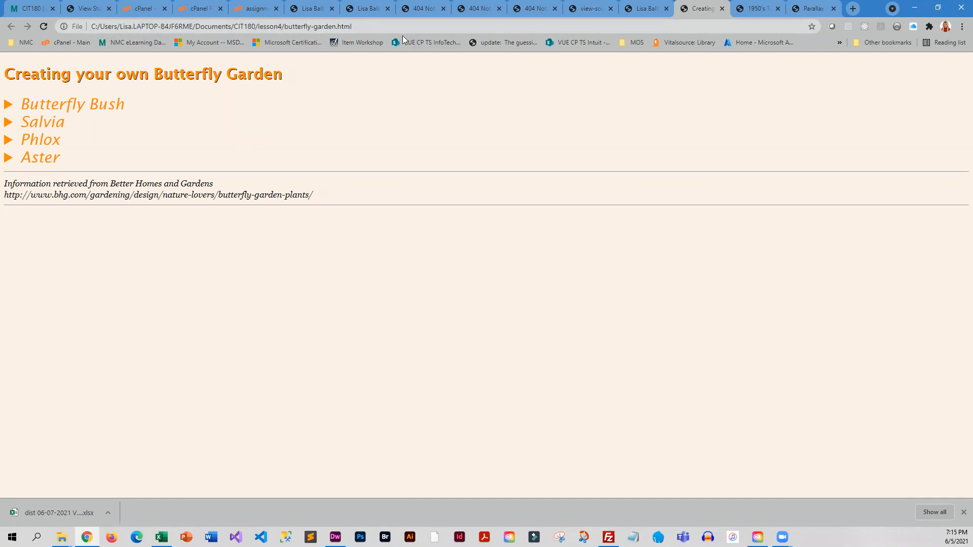
{"action": "left_click", "coordinate": [366, 8]}
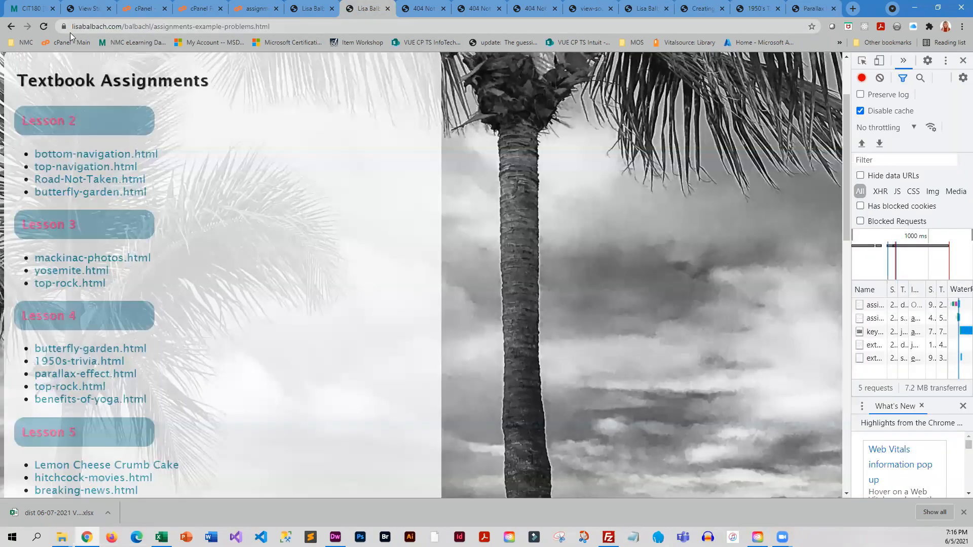
View the broken butterfly-garden page, close the 404 tabs and return to the cPanel file listing
{"action": "left_click", "coordinate": [424, 12]}
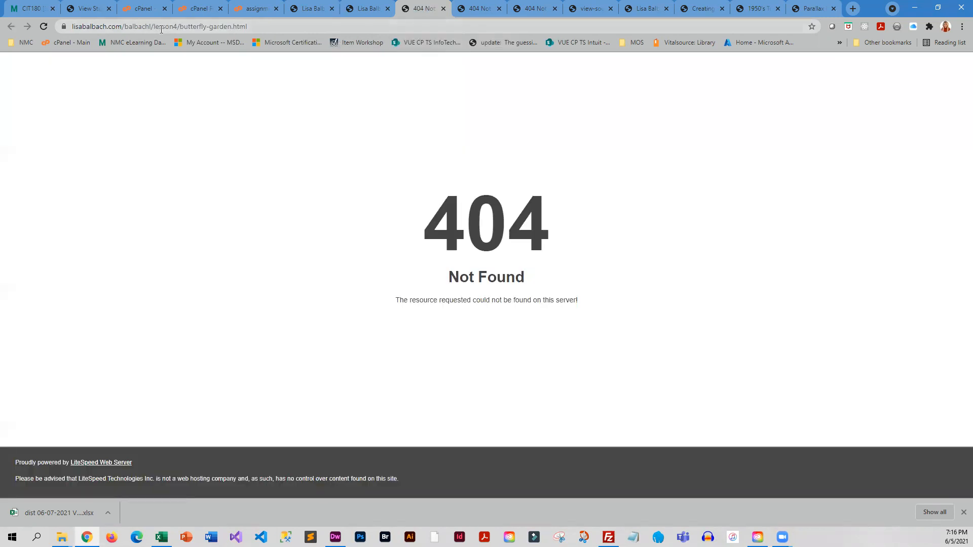
{"action": "left_click", "coordinate": [443, 9]}
{"action": "left_click", "coordinate": [443, 8]}
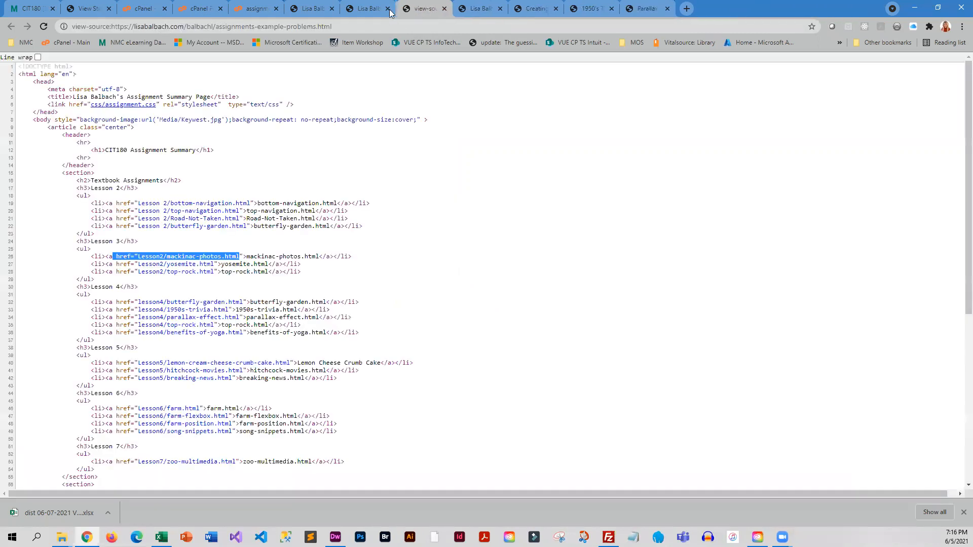
{"action": "left_click", "coordinate": [196, 9]}
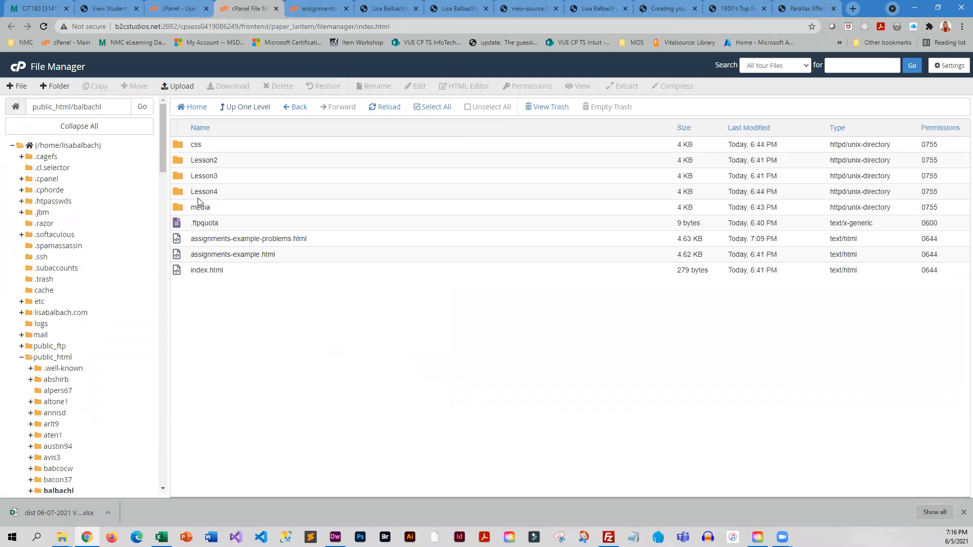
Change lesson4 to Lesson4 in the link paths on lines 33–36 and save the file
{"action": "left_click", "coordinate": [314, 9]}
{"action": "scroll", "coordinate": [487, 304], "scroll_direction": "down", "scroll_amount": 1}
{"action": "scroll", "coordinate": [211, 323], "scroll_direction": "down", "scroll_amount": 1}
{"action": "left_click", "coordinate": [150, 325]}
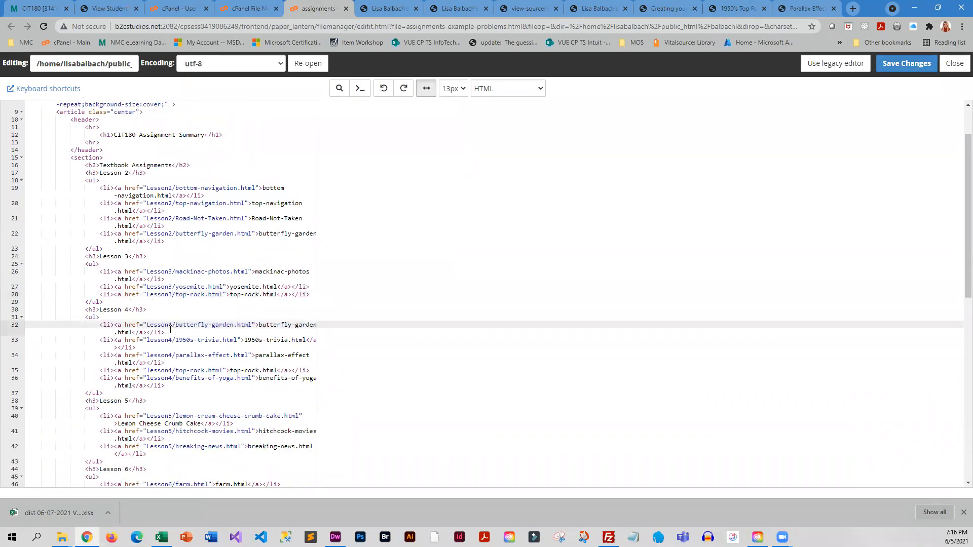
{"action": "left_click", "coordinate": [151, 341]}
{"action": "key", "text": "BackSpace"}
{"action": "type", "text": "L"}
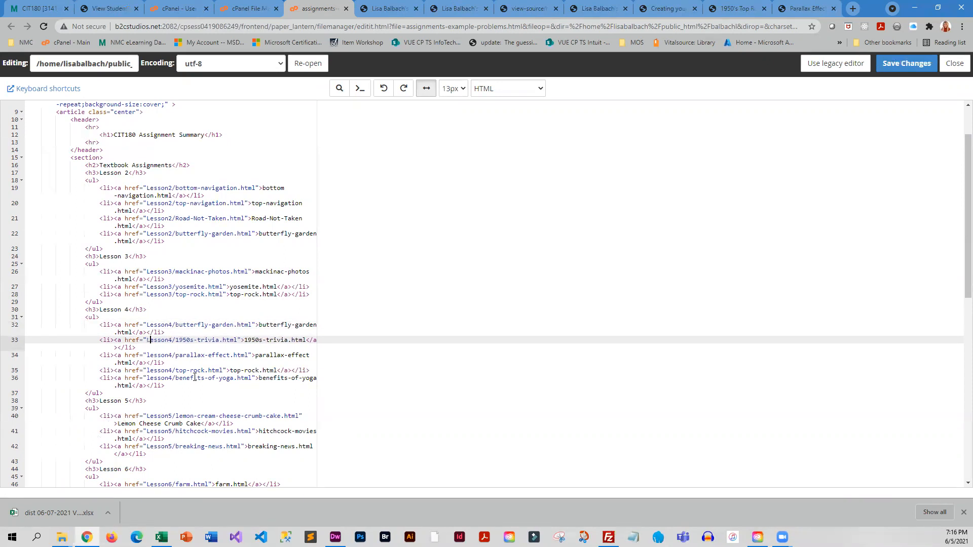
{"action": "left_click", "coordinate": [149, 356]}
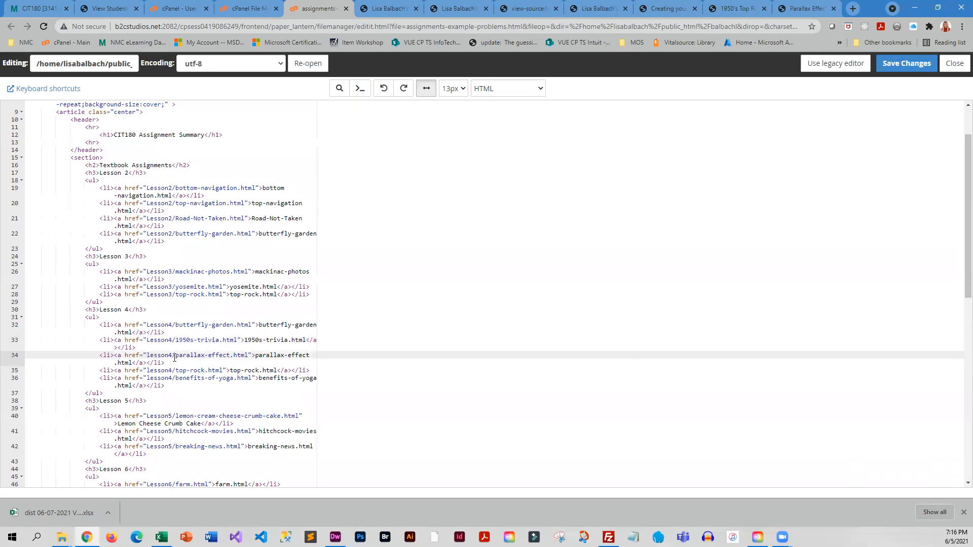
{"action": "key", "text": "Delete"}
{"action": "type", "text": "L"}
{"action": "left_click", "coordinate": [149, 370]}
{"action": "key", "text": "Delete"}
{"action": "type", "text": "L"}
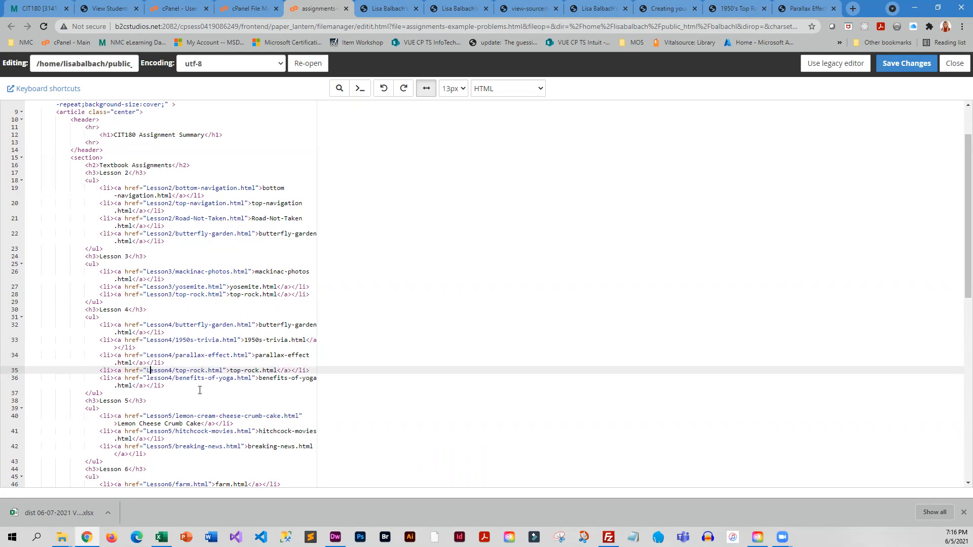
{"action": "left_click", "coordinate": [149, 377]}
{"action": "key", "text": "Delete"}
{"action": "type", "text": "L"}
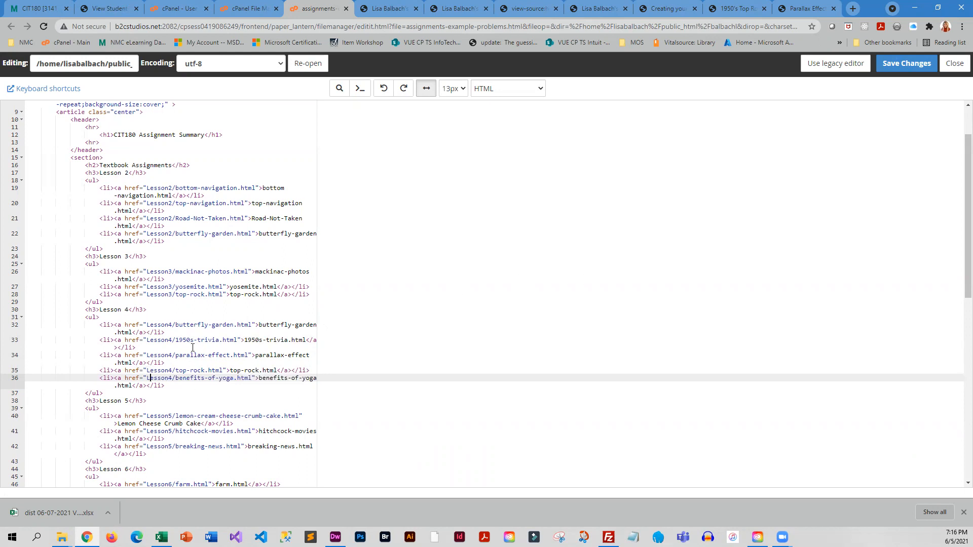
{"action": "left_click", "coordinate": [907, 63]}
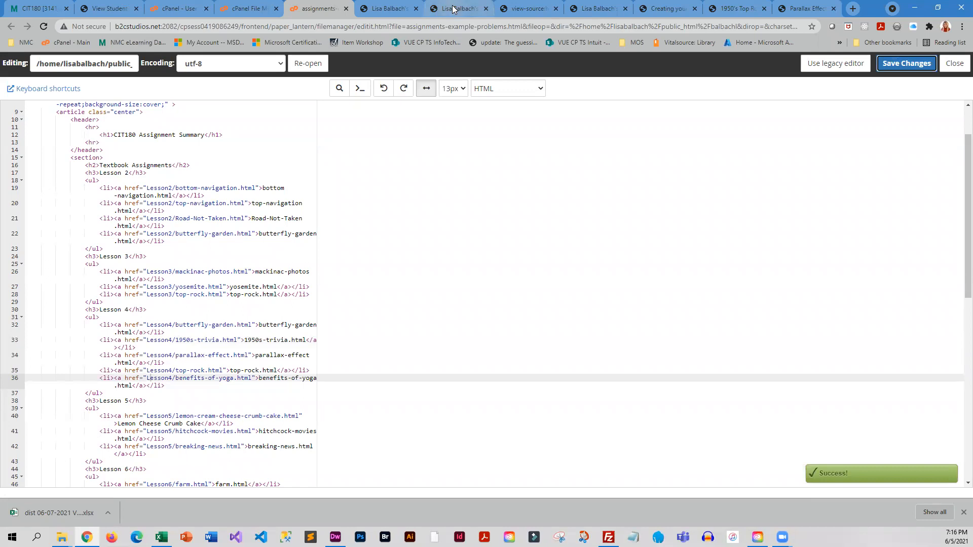
Reload the live summary, confirm the Lesson 4 links now load, then close the butterfly garden and 1950s trivia pages
{"action": "left_click", "coordinate": [457, 9]}
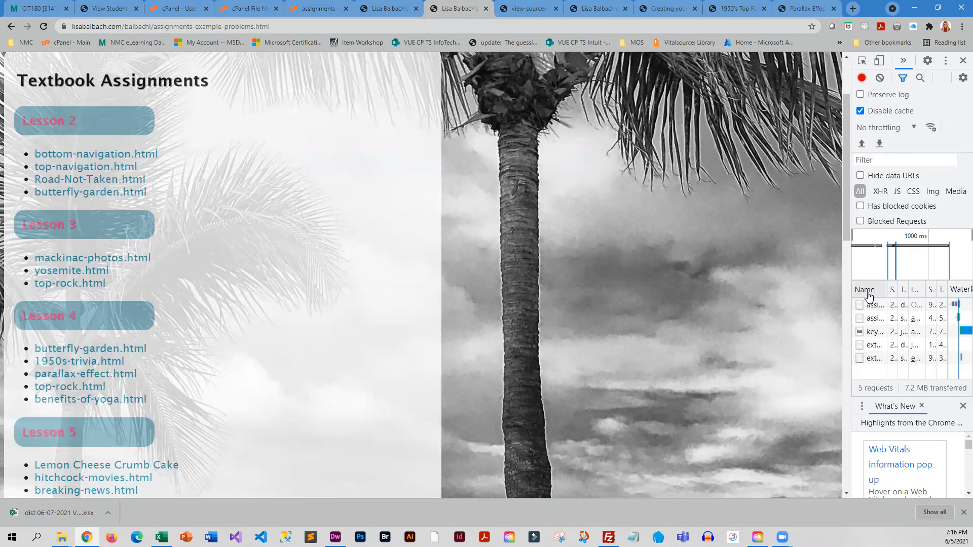
{"action": "left_click", "coordinate": [43, 26]}
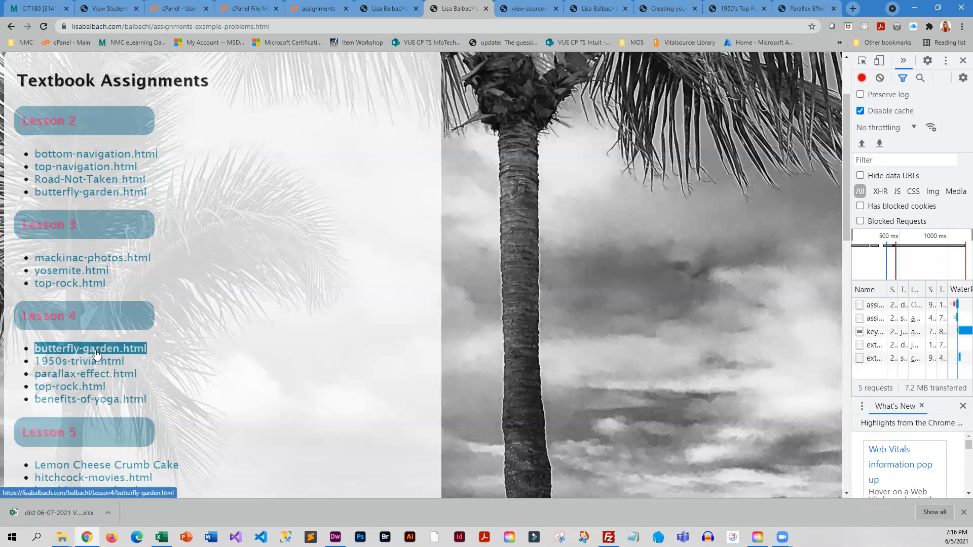
{"action": "left_click", "coordinate": [79, 361], "text": "ctrl"}
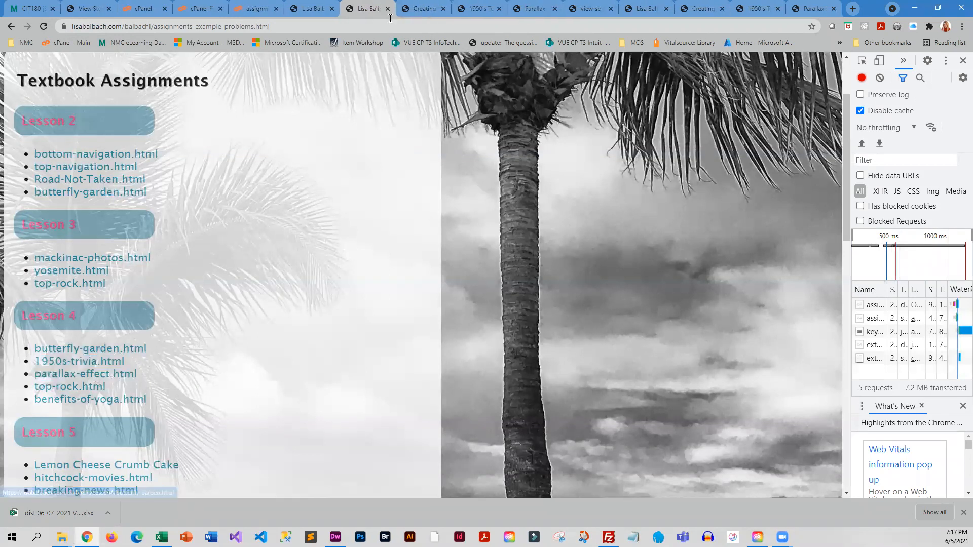
{"action": "left_click", "coordinate": [418, 8]}
{"action": "left_click", "coordinate": [443, 8]}
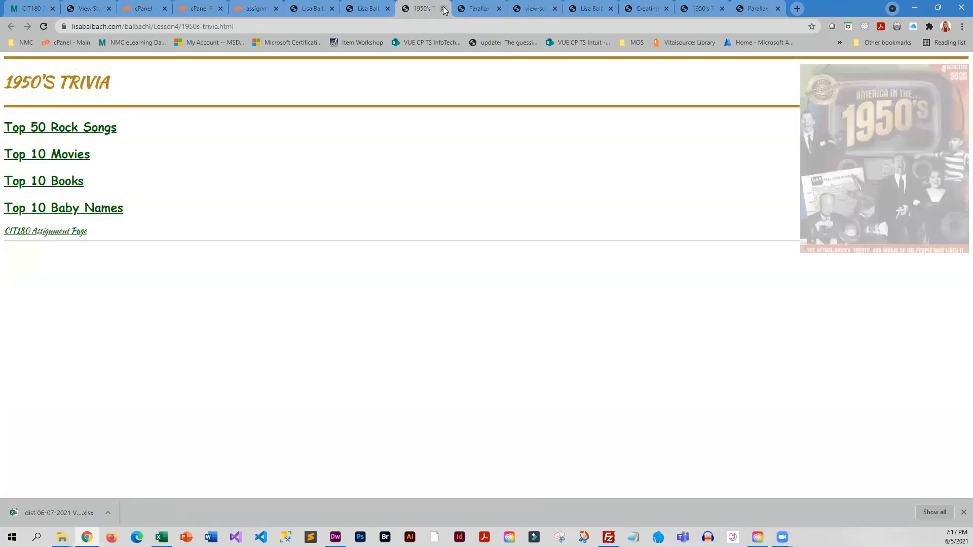
{"action": "left_click", "coordinate": [444, 9]}
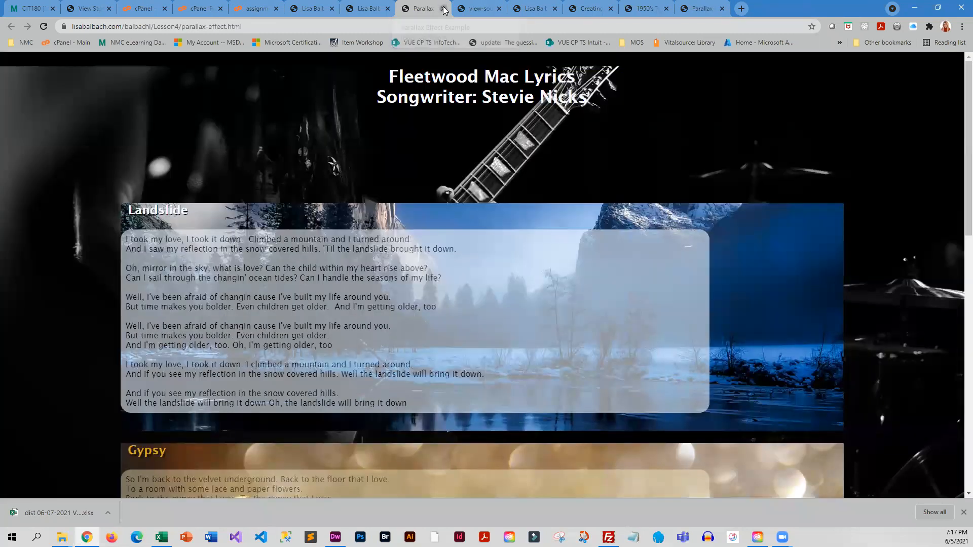
Close the parallax lyrics page to return to the assignment summary
{"action": "left_click", "coordinate": [443, 9]}
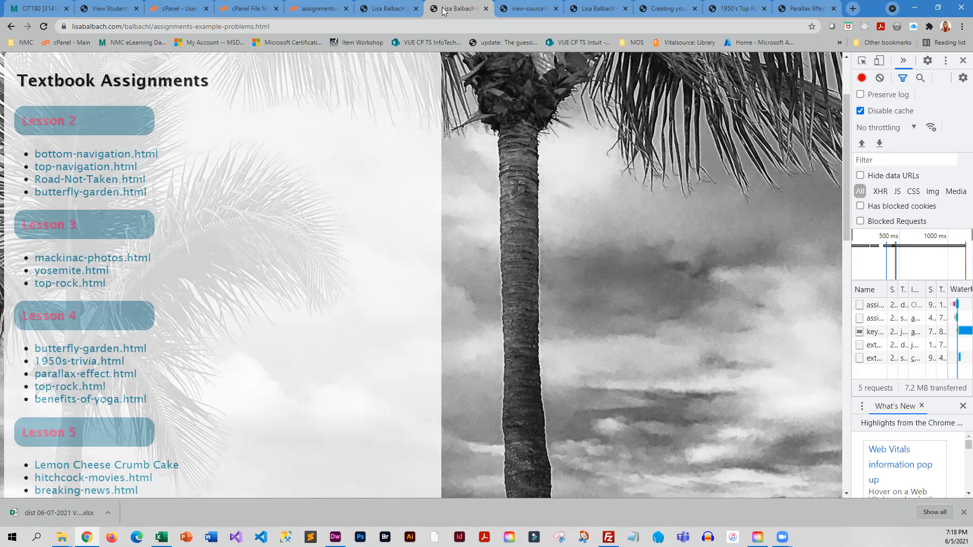
Delete the css/ prefix from the stylesheet href on line 6 so it reads assignment.css, save, and return to the file listing
{"action": "left_click", "coordinate": [308, 8]}
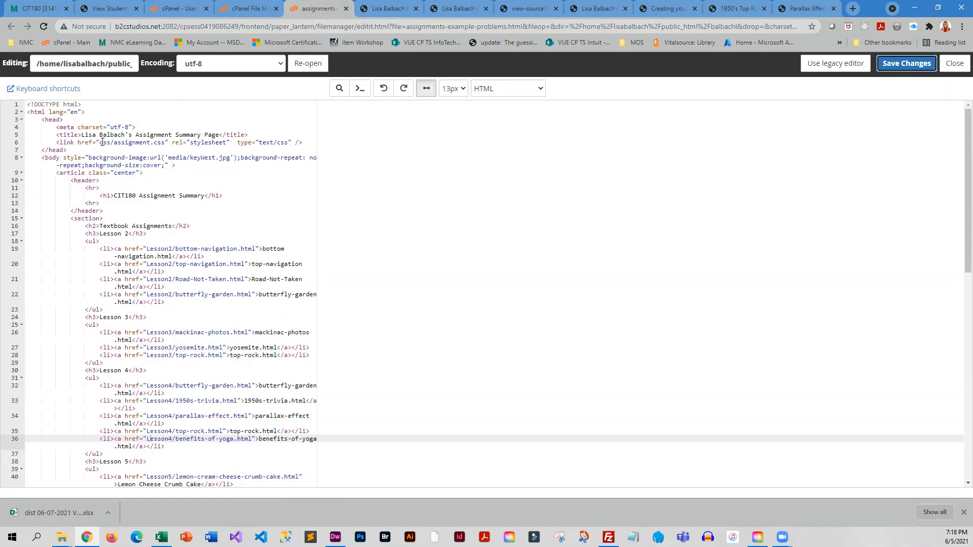
{"action": "left_click_drag", "start_coordinate": [100, 143], "coordinate": [116, 142]}
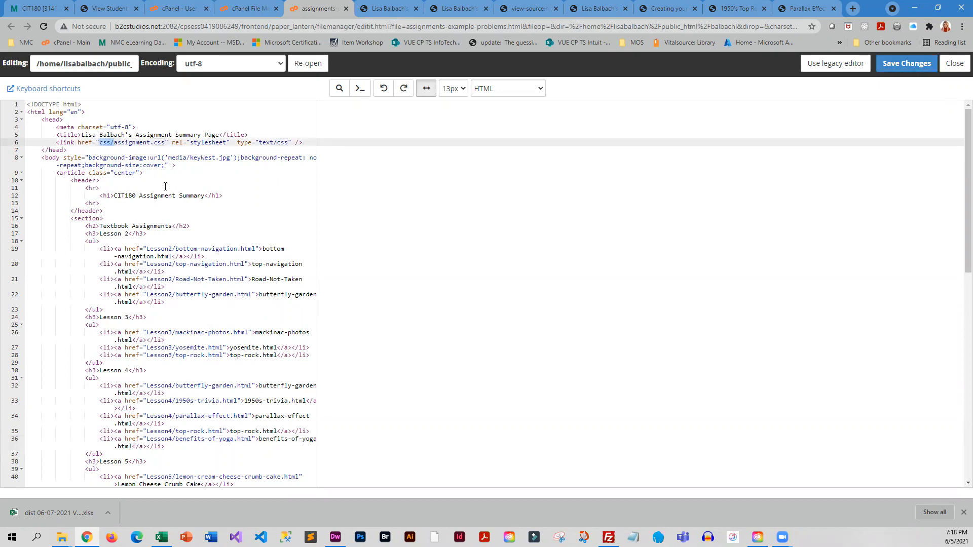
{"action": "key", "text": "Delete"}
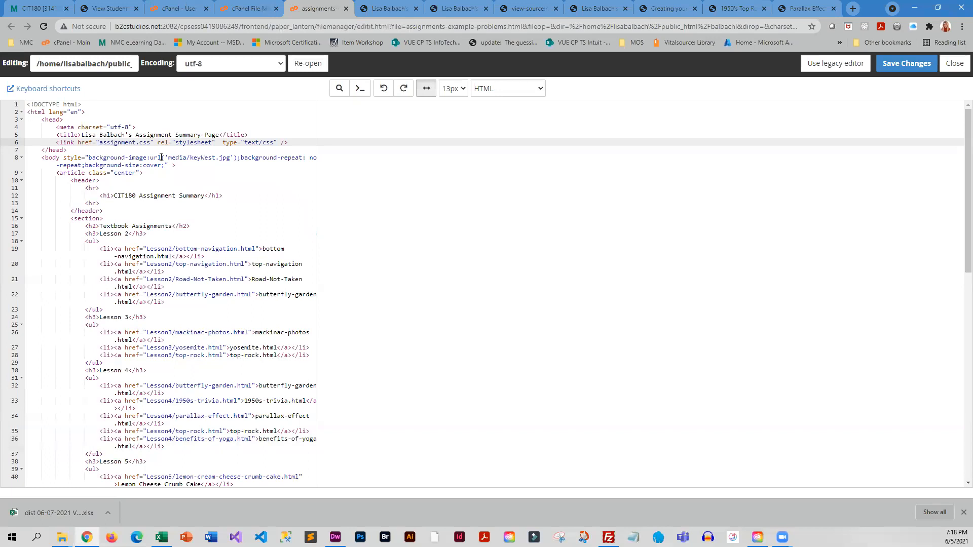
{"action": "left_click", "coordinate": [905, 63]}
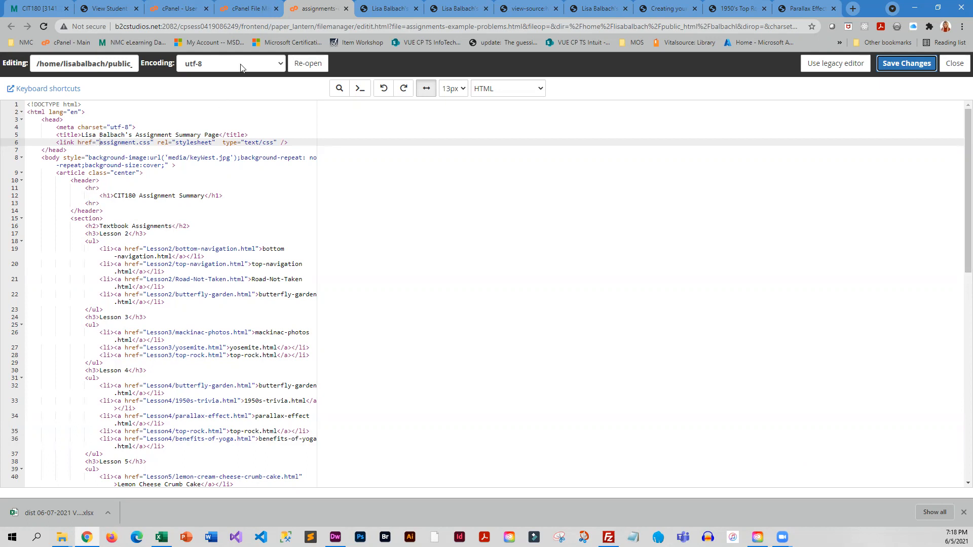
{"action": "left_click", "coordinate": [247, 9]}
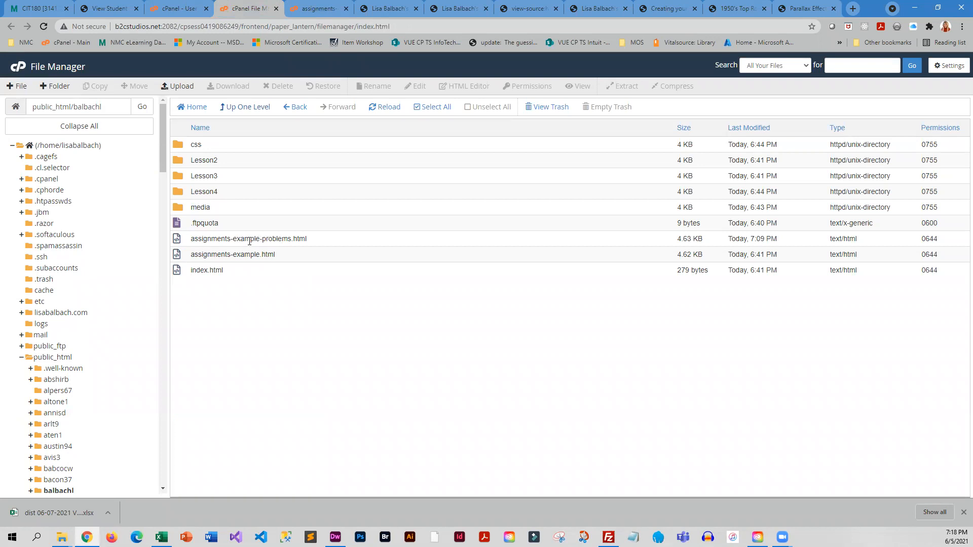
Open the css folder to show it contains assignment.css and default.html
{"action": "left_click", "coordinate": [251, 243]}
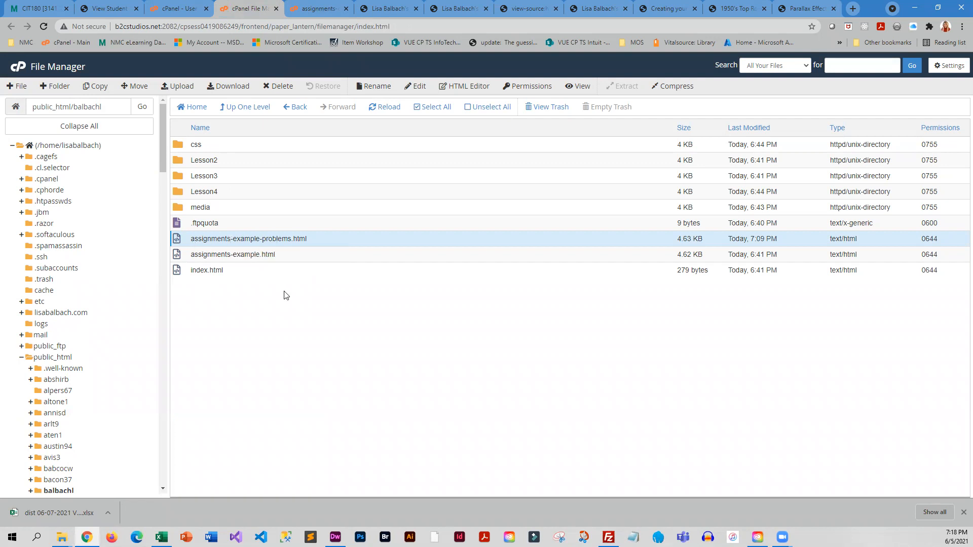
{"action": "double_click", "coordinate": [178, 147]}
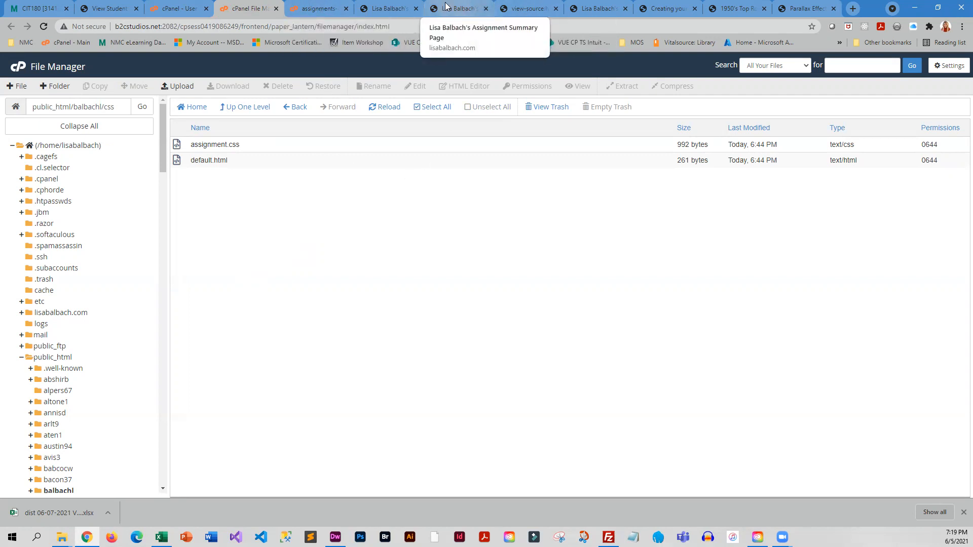
Reload the live assignment summary page so it shows unstyled with the missing stylesheet
{"action": "left_click", "coordinate": [464, 8]}
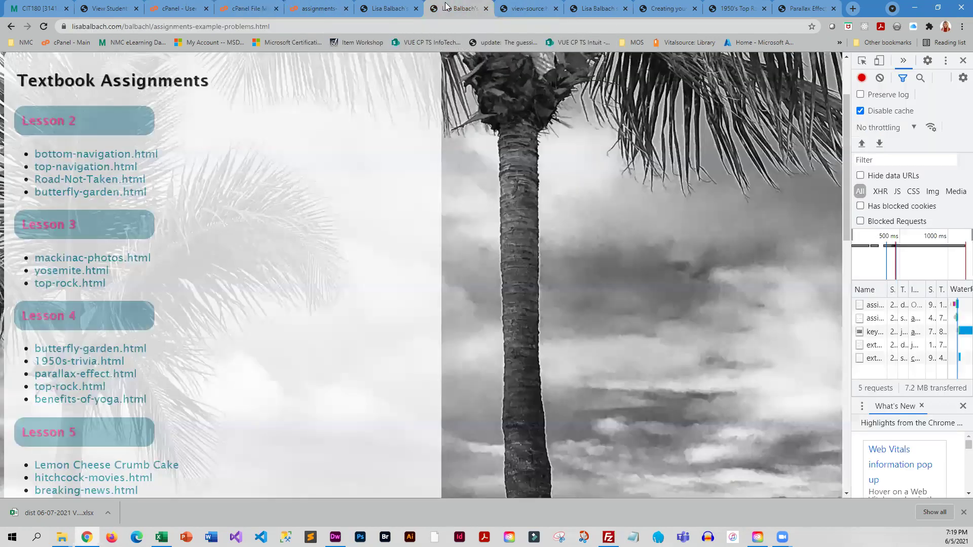
{"action": "left_click", "coordinate": [43, 26]}
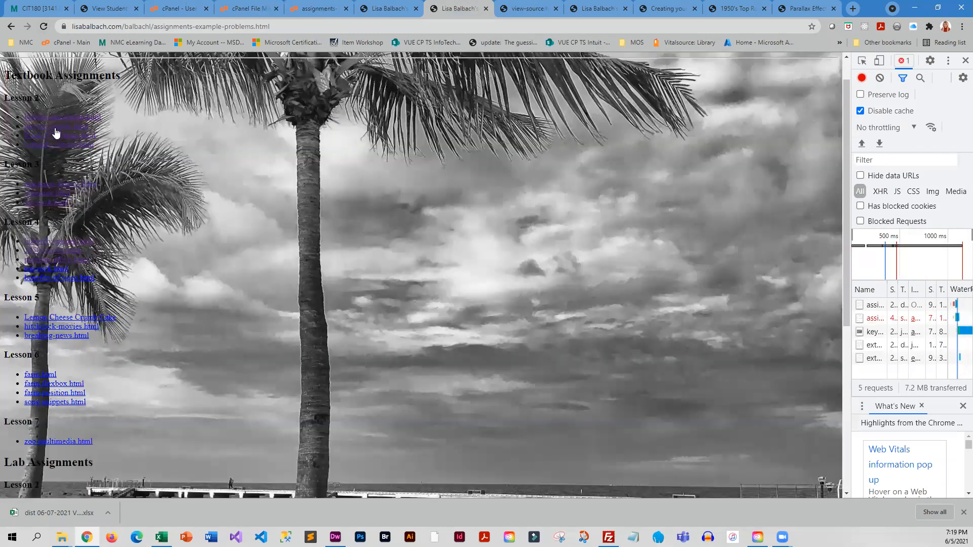
{"action": "scroll", "coordinate": [228, 395], "scroll_direction": "down", "scroll_amount": 5}
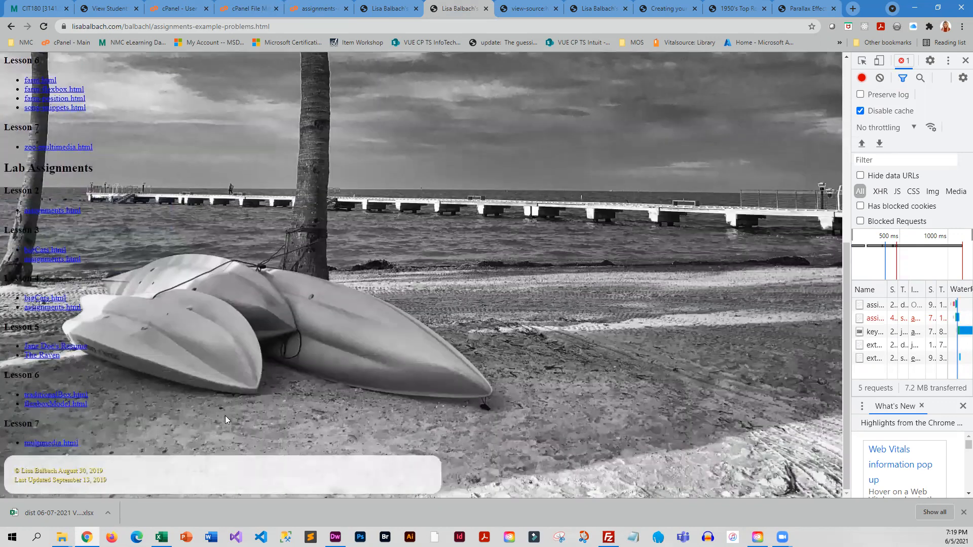
{"action": "scroll", "coordinate": [213, 420], "scroll_direction": "up", "scroll_amount": 4}
{"action": "scroll", "coordinate": [214, 420], "scroll_direction": "up", "scroll_amount": 3}
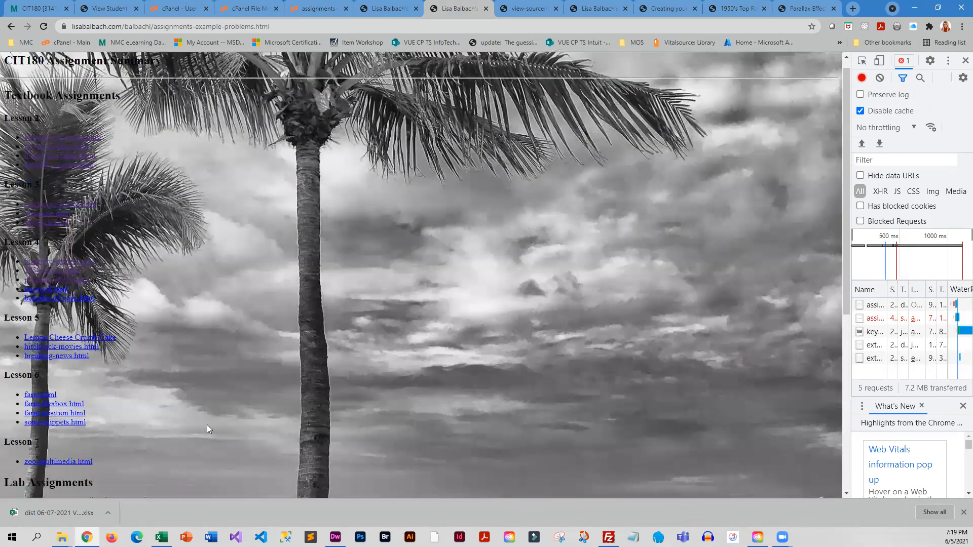
{"action": "scroll", "coordinate": [209, 425], "scroll_direction": "down", "scroll_amount": 8}
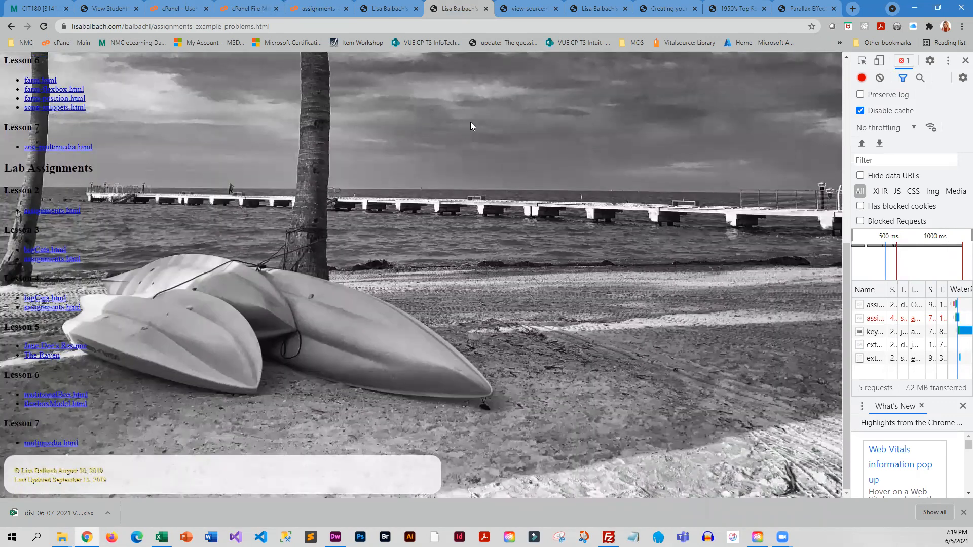
Highlight the footer element's style attribute and refresh the page source to show the updated links
{"action": "left_click", "coordinate": [526, 8]}
{"action": "scroll", "coordinate": [186, 228], "scroll_direction": "down", "scroll_amount": 5}
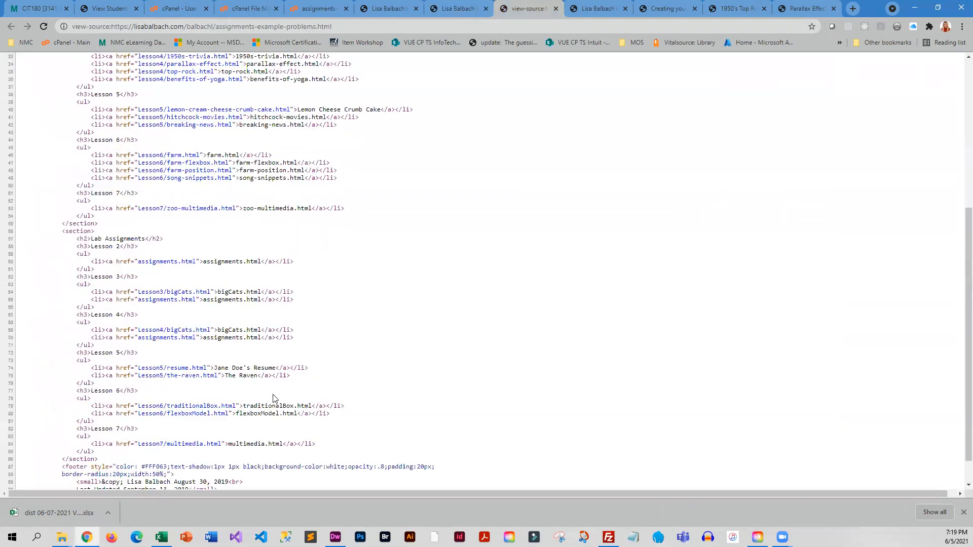
{"action": "scroll", "coordinate": [186, 228], "scroll_direction": "down", "scroll_amount": 2}
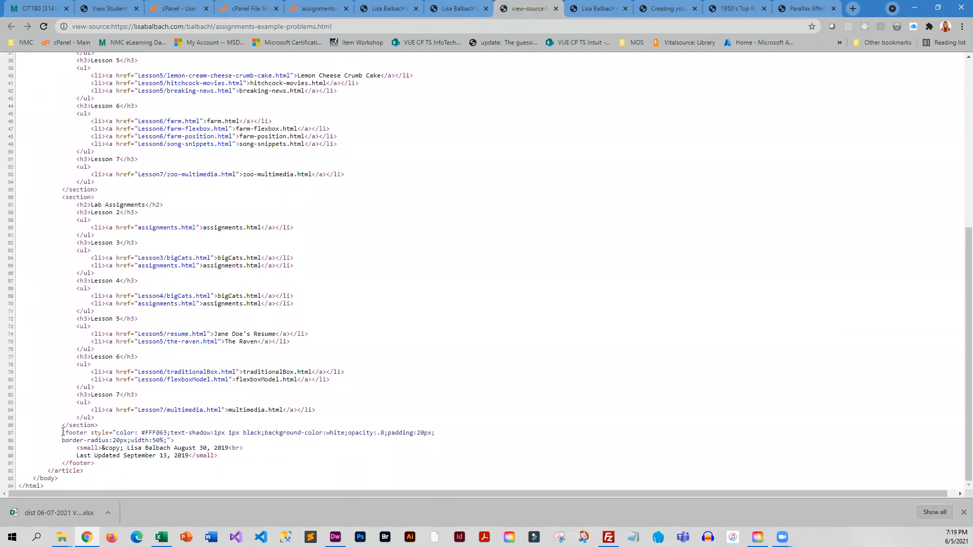
{"action": "left_click_drag", "start_coordinate": [62, 433], "coordinate": [175, 442]}
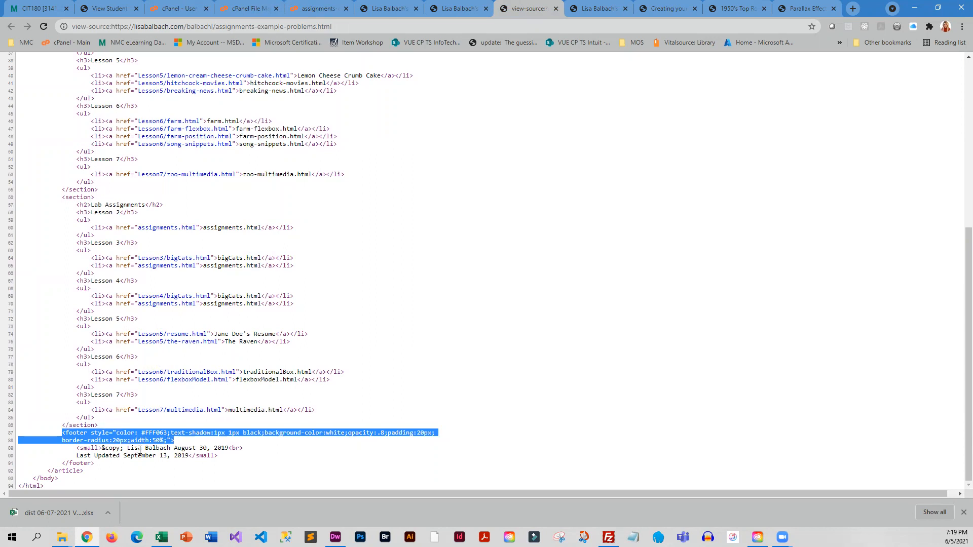
{"action": "scroll", "coordinate": [354, 408], "scroll_direction": "up", "scroll_amount": 5}
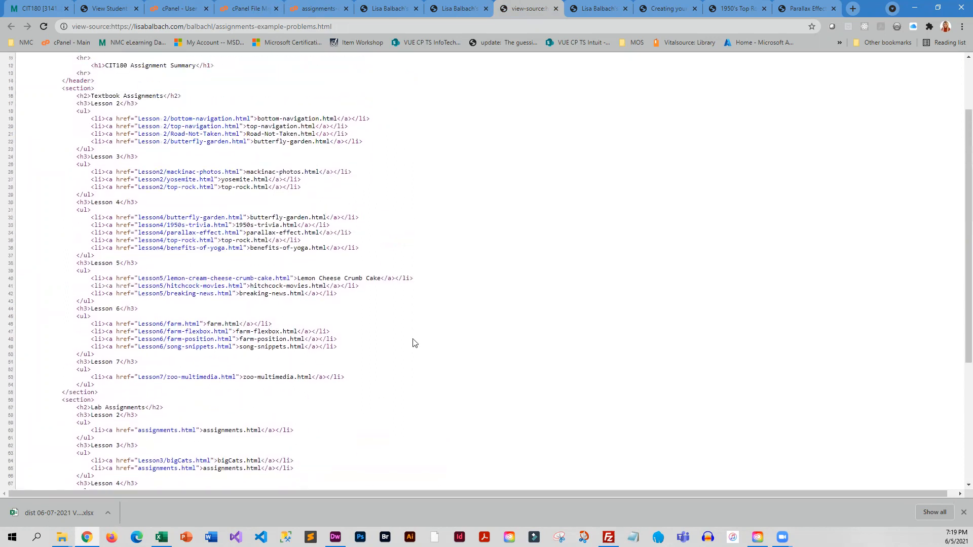
{"action": "scroll", "coordinate": [410, 403], "scroll_direction": "up", "scroll_amount": 5}
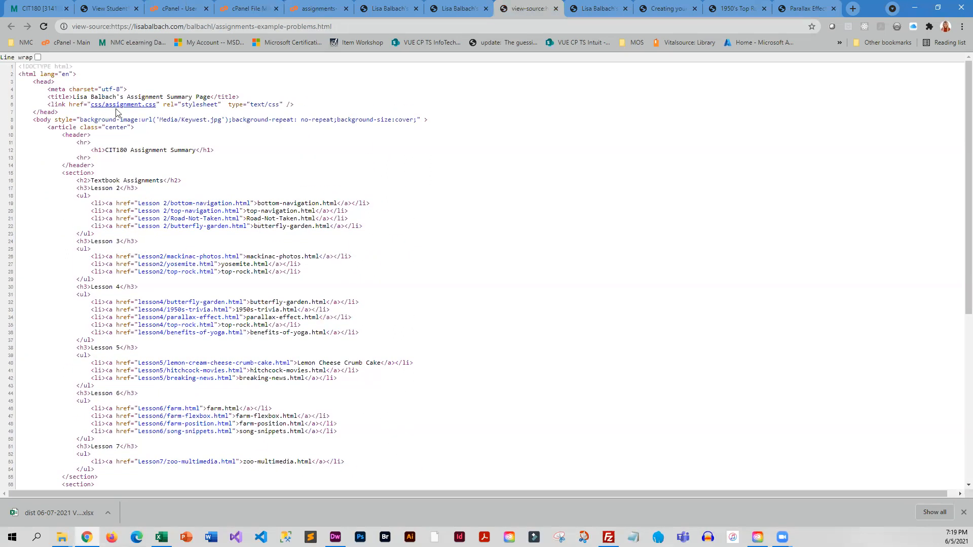
{"action": "left_click", "coordinate": [44, 25]}
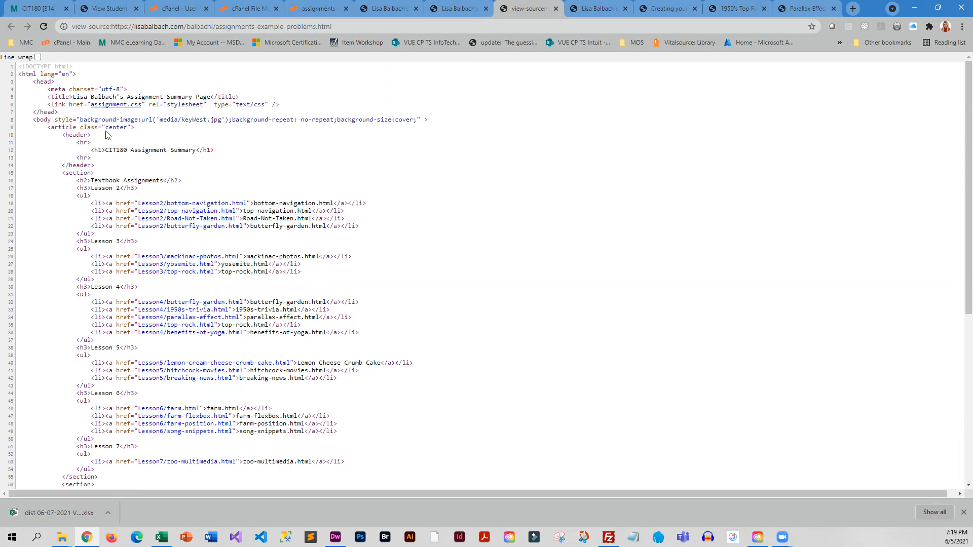
Follow the assignment.css link to show it returns 404 Not Found, then close that tab and the source tab
{"action": "left_click", "coordinate": [118, 105]}
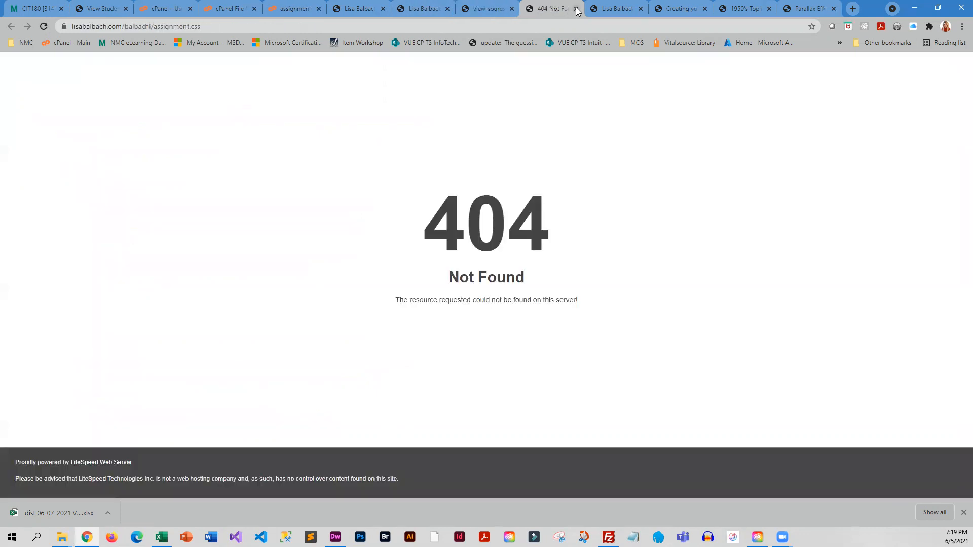
{"action": "left_click", "coordinate": [577, 9]}
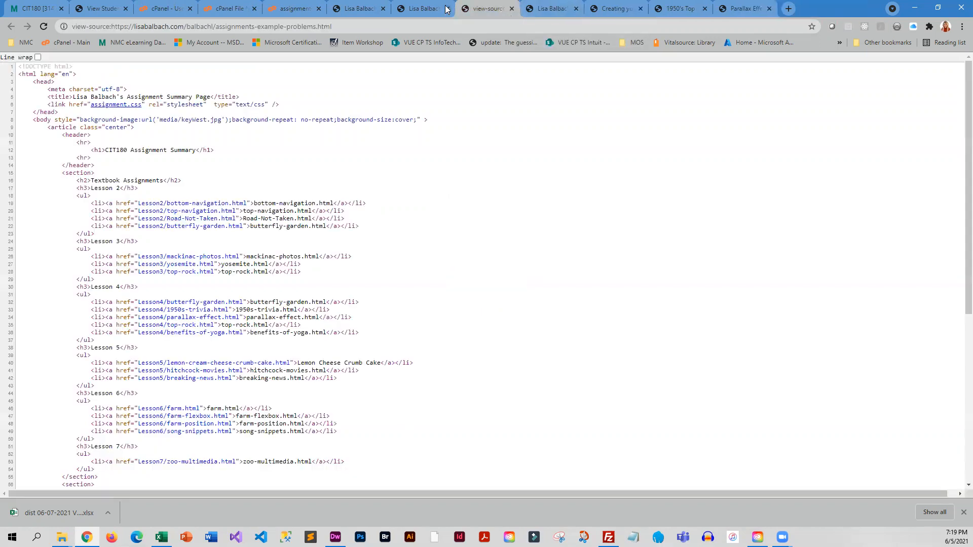
{"action": "left_click", "coordinate": [512, 9]}
Restore the stylesheet link to css/assignment.css in the HTML editor and save changes
{"action": "left_click", "coordinate": [289, 9]}
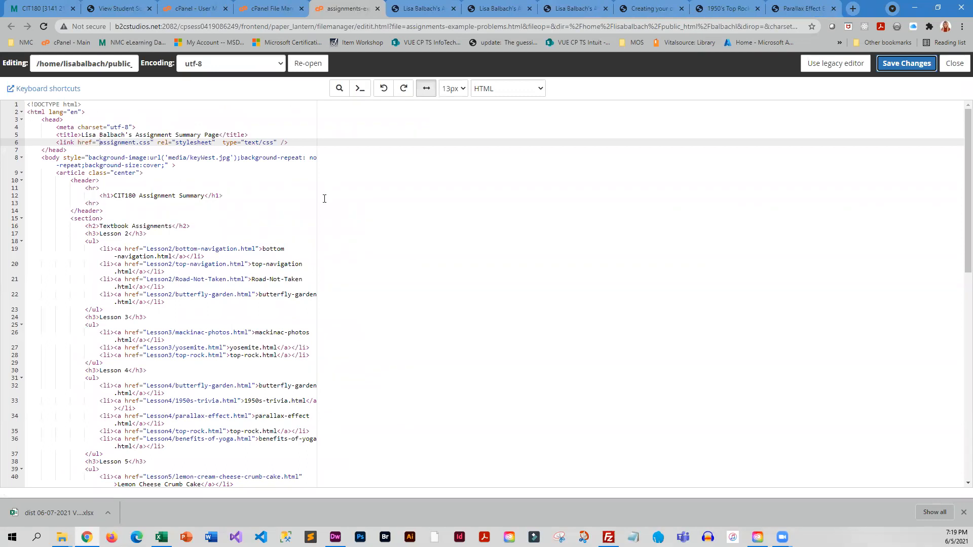
{"action": "left_click", "coordinate": [99, 142]}
{"action": "type", "text": "css/"}
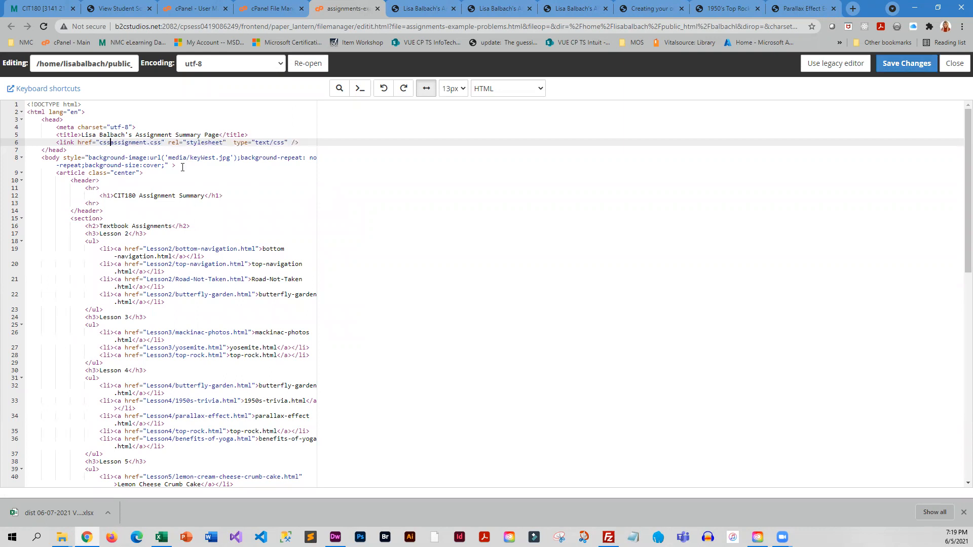
{"action": "left_click", "coordinate": [905, 63]}
Reload the live summary page to show its styling restored
{"action": "left_click", "coordinate": [498, 8]}
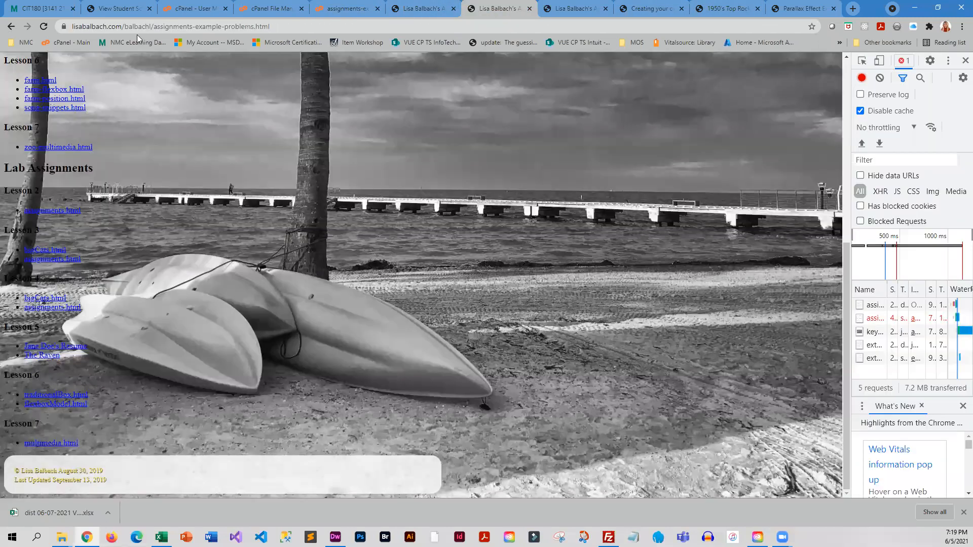
{"action": "left_click", "coordinate": [43, 27]}
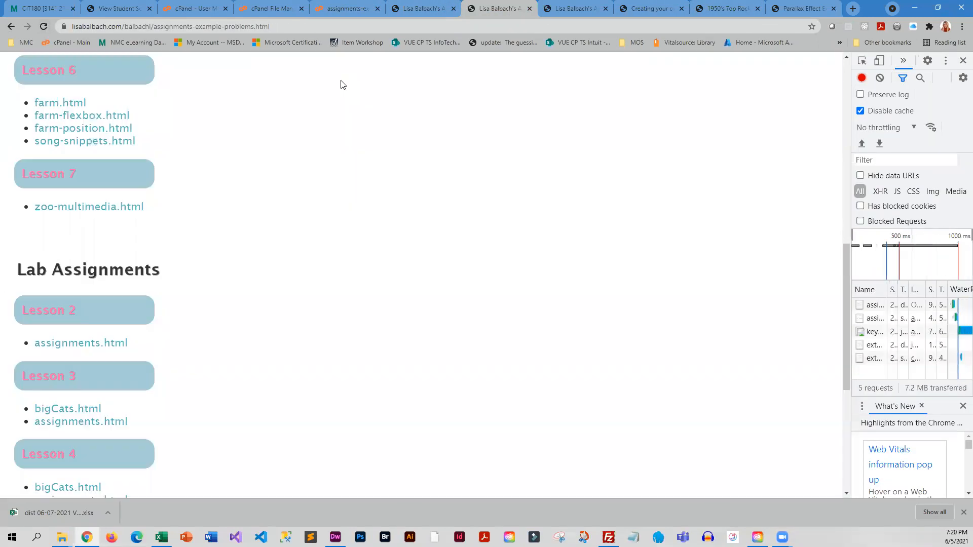
{"action": "scroll", "coordinate": [340, 152], "scroll_direction": "up", "scroll_amount": 10}
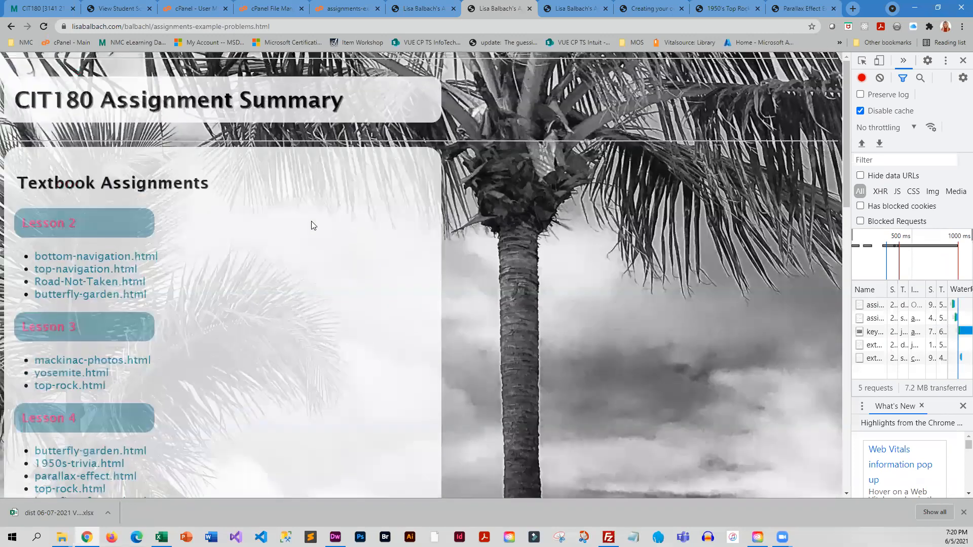